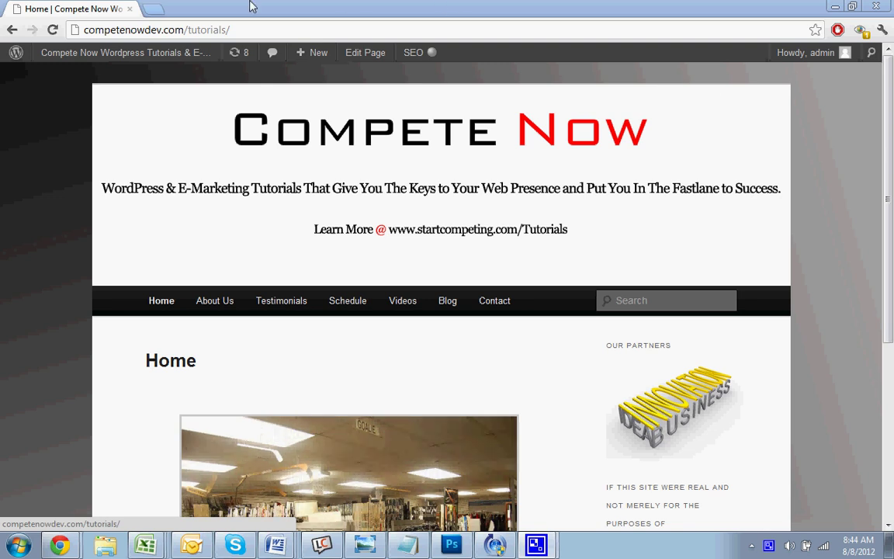
- Go from the site to its admin dashboard and search for new plugins with "WP Photo Album Plus"
{"action": "mouse_move", "coordinate": [72, 50]}
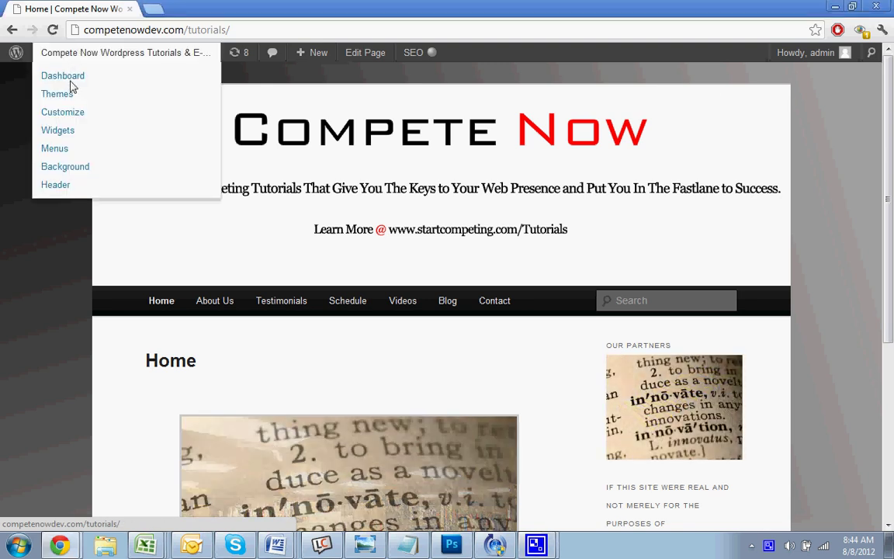
{"action": "left_click", "coordinate": [68, 78]}
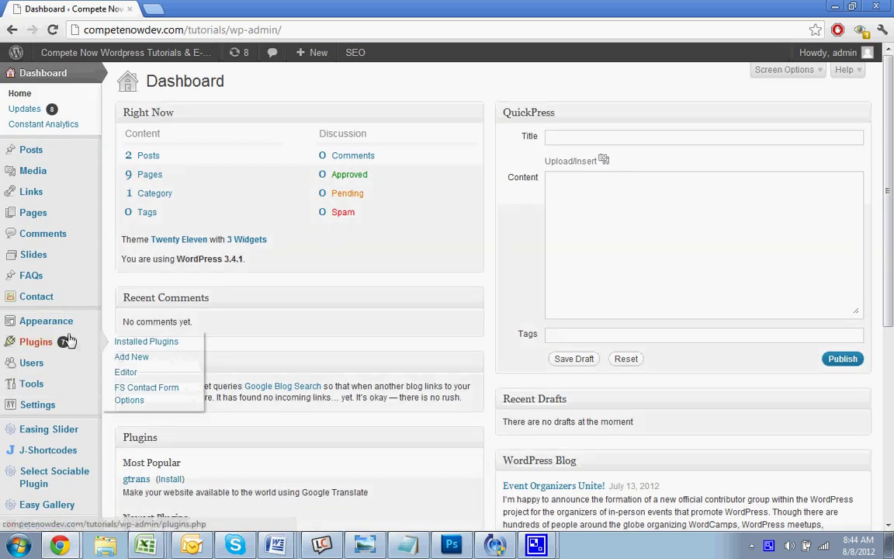
{"action": "left_click", "coordinate": [126, 357]}
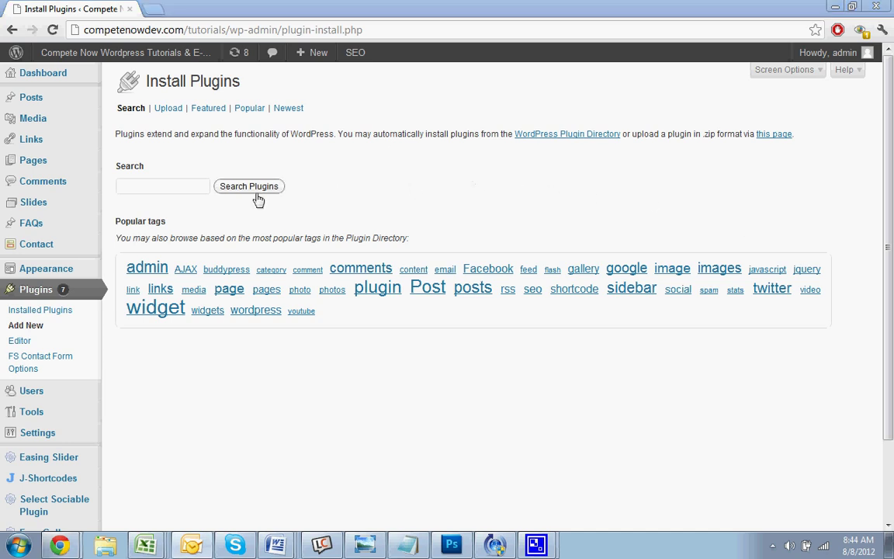
{"action": "left_click", "coordinate": [184, 185]}
{"action": "type", "text": "WP Photo Album Plus"}
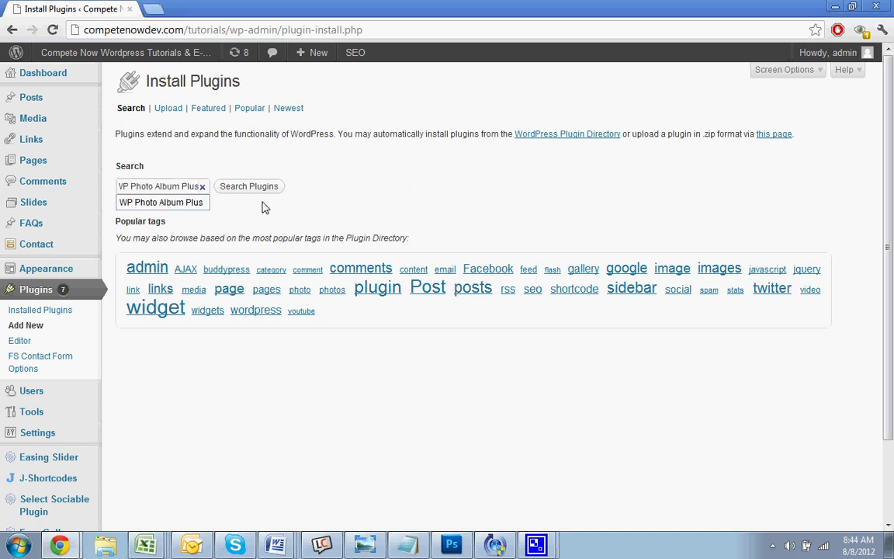
{"action": "left_click", "coordinate": [249, 187]}
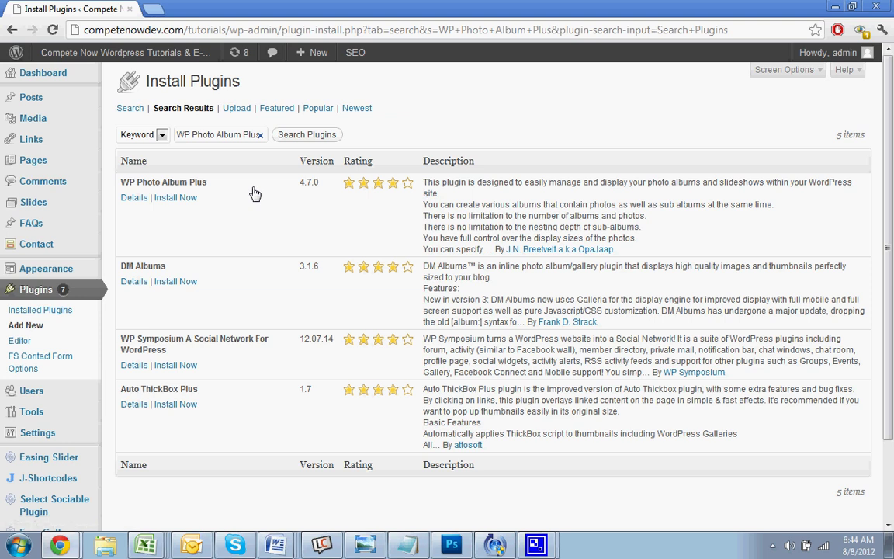
- Install the WP Photo Album Plus 4.7.0 plugin from the search results and activate it
{"action": "left_click", "coordinate": [173, 196]}
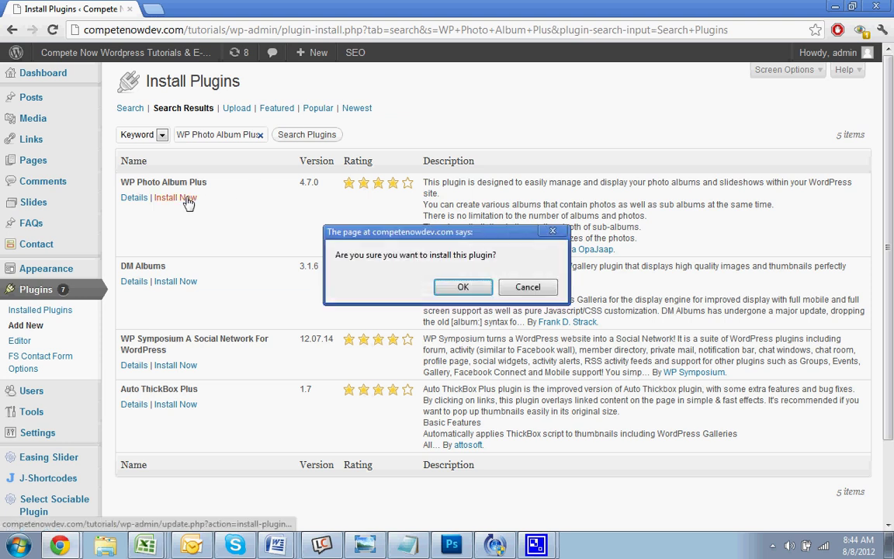
{"action": "left_click", "coordinate": [460, 288]}
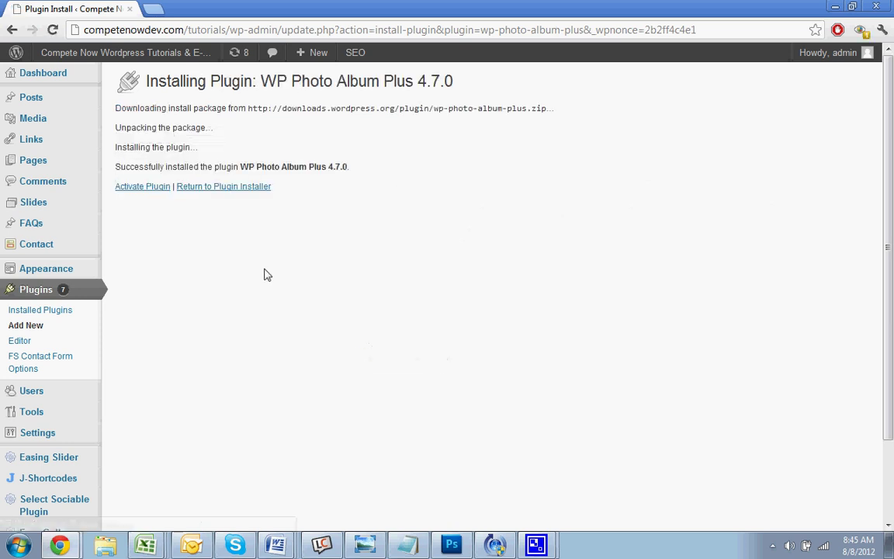
{"action": "left_click", "coordinate": [153, 189]}
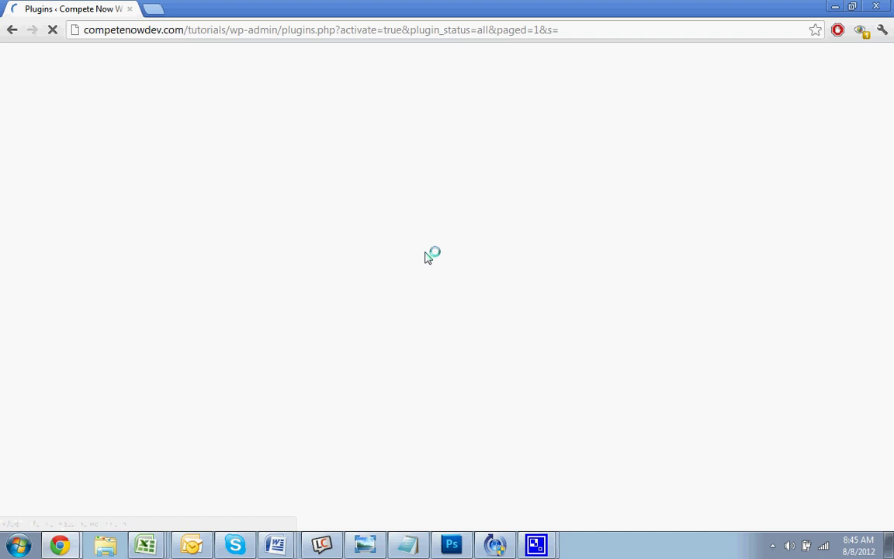
{"action": "scroll", "coordinate": [426, 252], "scroll_direction": "down", "scroll_amount": 10}
{"action": "scroll", "coordinate": [426, 252], "scroll_direction": "up", "scroll_amount": 10}
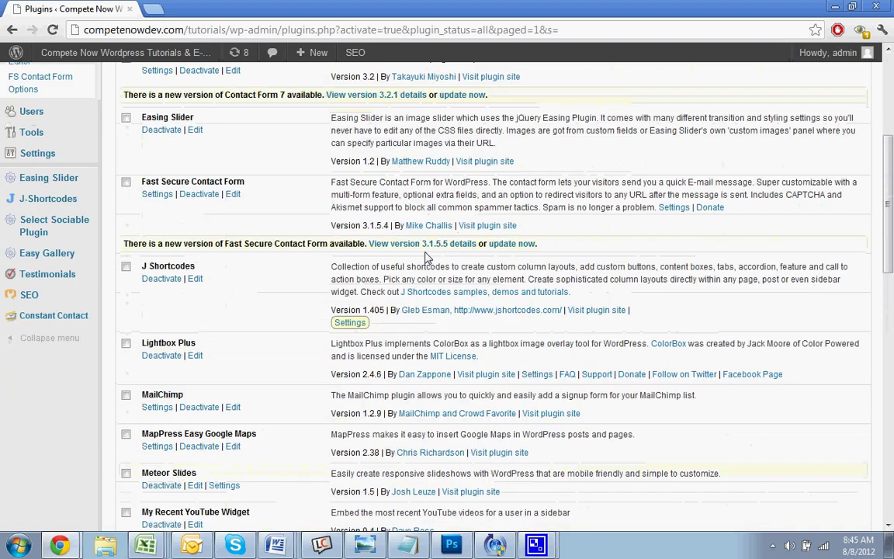
{"action": "scroll", "coordinate": [427, 259], "scroll_direction": "down", "scroll_amount": 3}
{"action": "scroll", "coordinate": [427, 258], "scroll_direction": "up", "scroll_amount": 3}
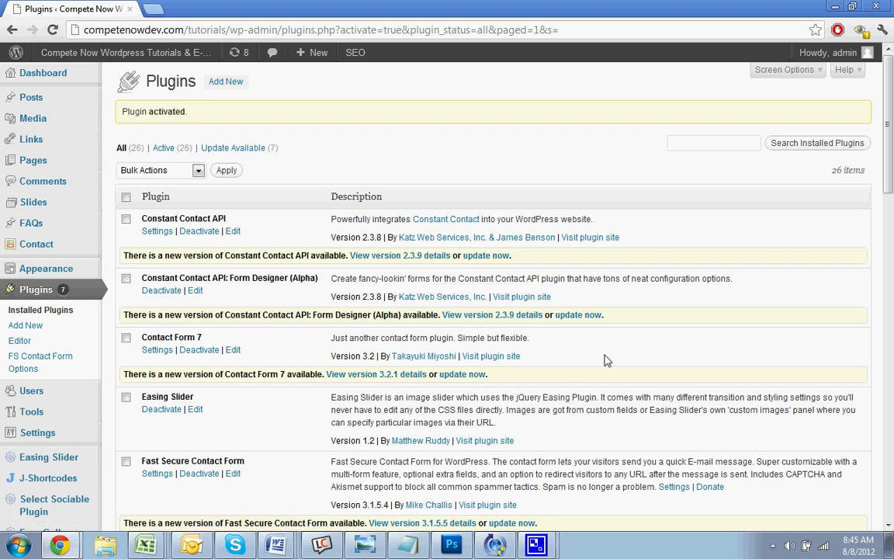
{"action": "scroll", "coordinate": [333, 273], "scroll_direction": "down", "scroll_amount": 3}
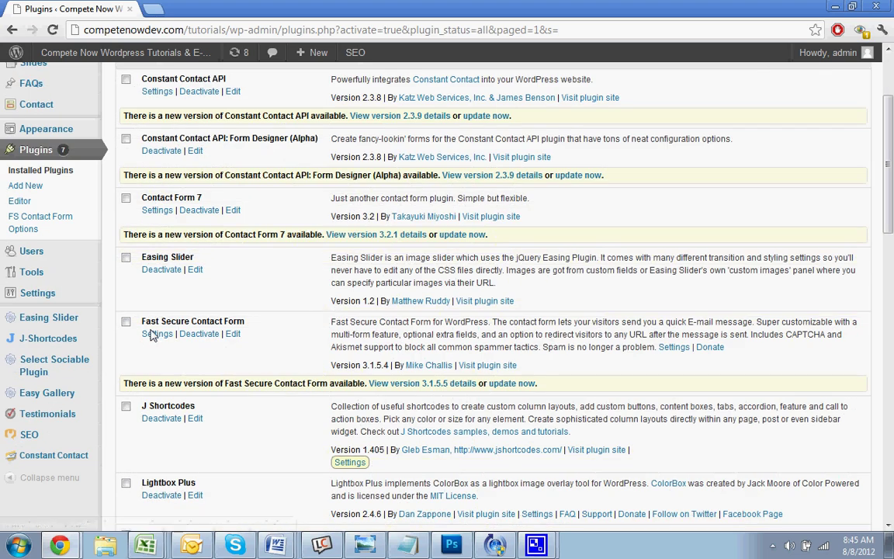
{"action": "scroll", "coordinate": [436, 338], "scroll_direction": "up", "scroll_amount": 3}
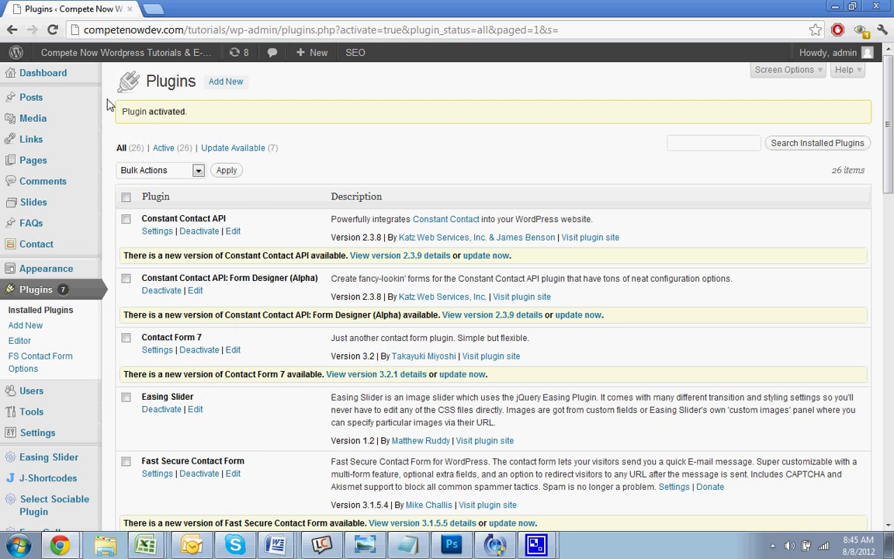
- Reload the dashboard, go to the Photo Albums administration and create a new empty album
{"action": "left_click", "coordinate": [33, 80]}
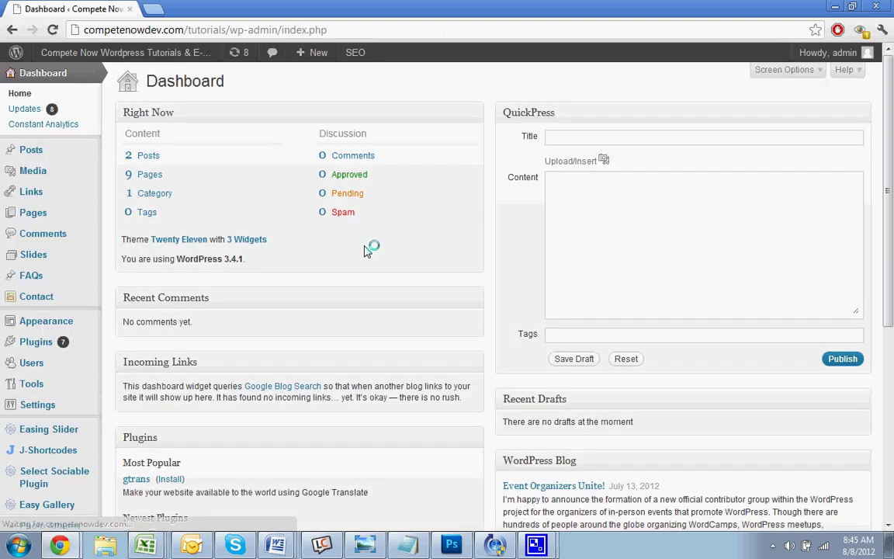
{"action": "scroll", "coordinate": [369, 247], "scroll_direction": "down", "scroll_amount": 3}
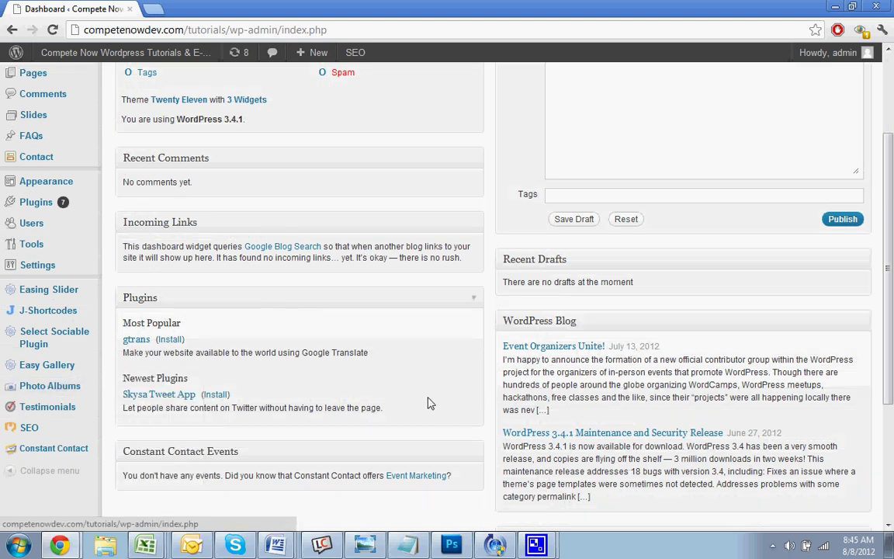
{"action": "left_click", "coordinate": [62, 392]}
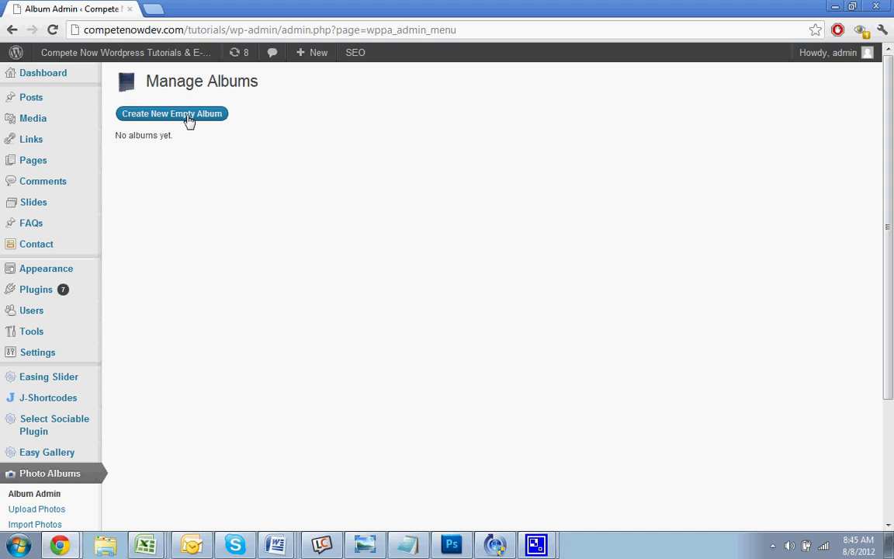
{"action": "left_click", "coordinate": [188, 116]}
{"action": "left_click", "coordinate": [460, 289]}
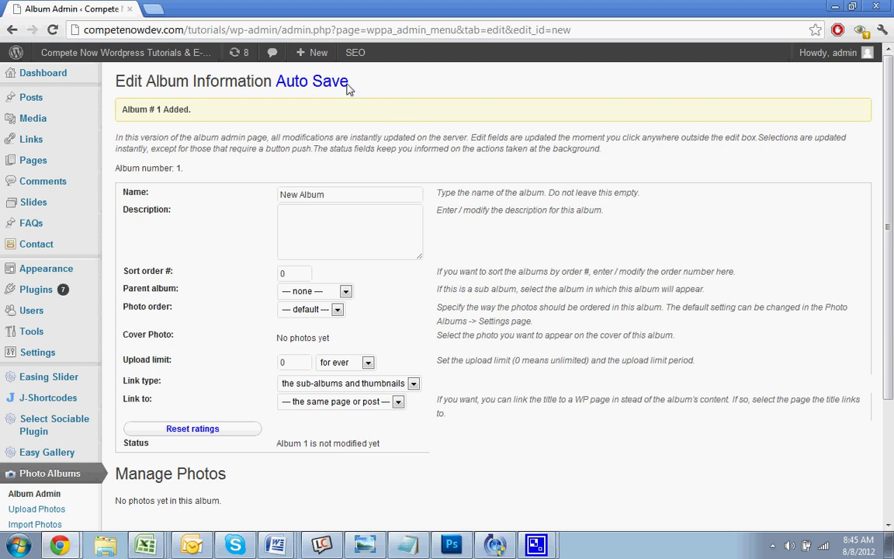
{"action": "left_click_drag", "start_coordinate": [325, 82], "coordinate": [273, 82]}
{"action": "left_click", "coordinate": [325, 194]}
{"action": "left_click", "coordinate": [325, 309]}
{"action": "left_click", "coordinate": [288, 380]}
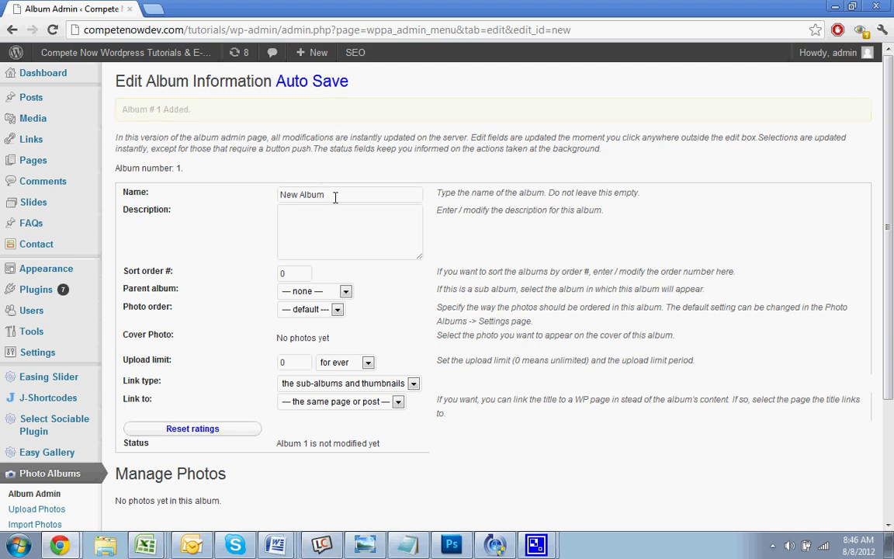
- Name the new album "Interior", leaving it without a parent album
{"action": "left_click_drag", "start_coordinate": [335, 197], "coordinate": [168, 179]}
{"action": "type", "text": "Interior"}
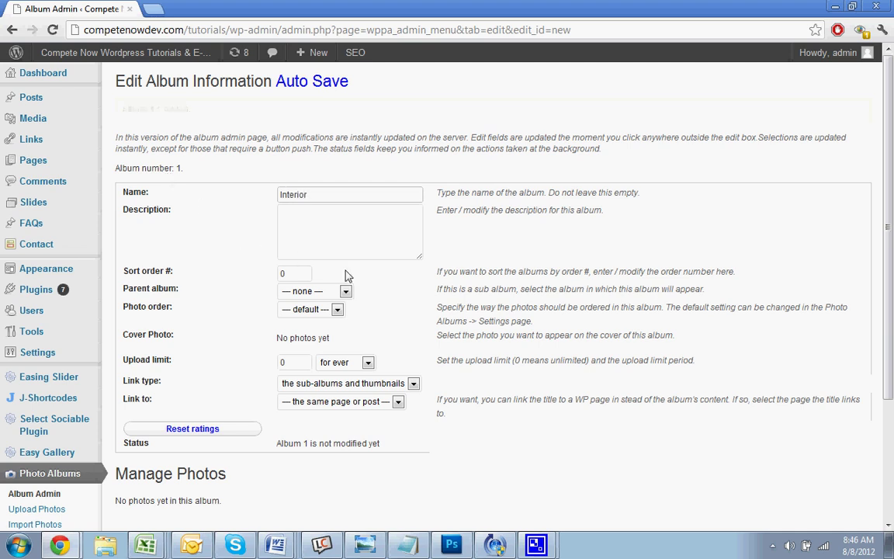
{"action": "left_click", "coordinate": [344, 291]}
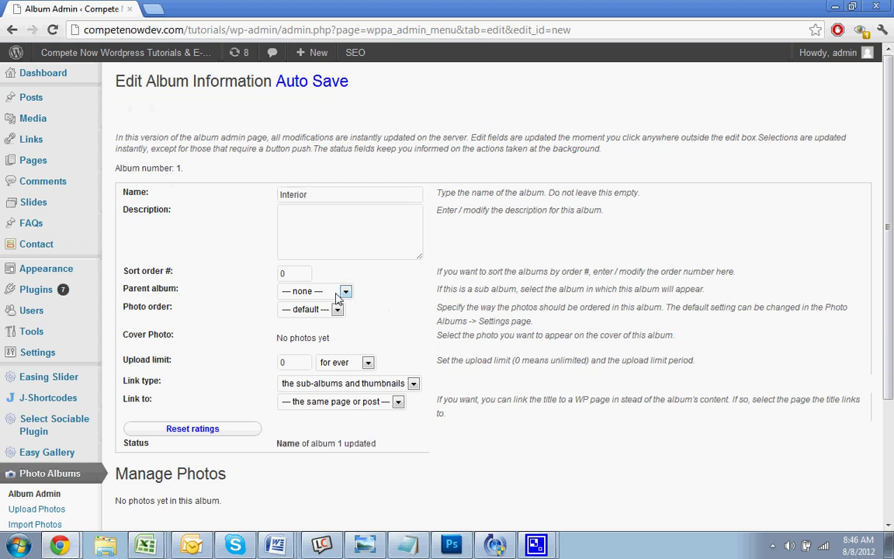
{"action": "left_click", "coordinate": [338, 299]}
- Set the Interior album's link type to "the album photos as slideshow"
{"action": "scroll", "coordinate": [383, 357], "scroll_direction": "down", "scroll_amount": 1}
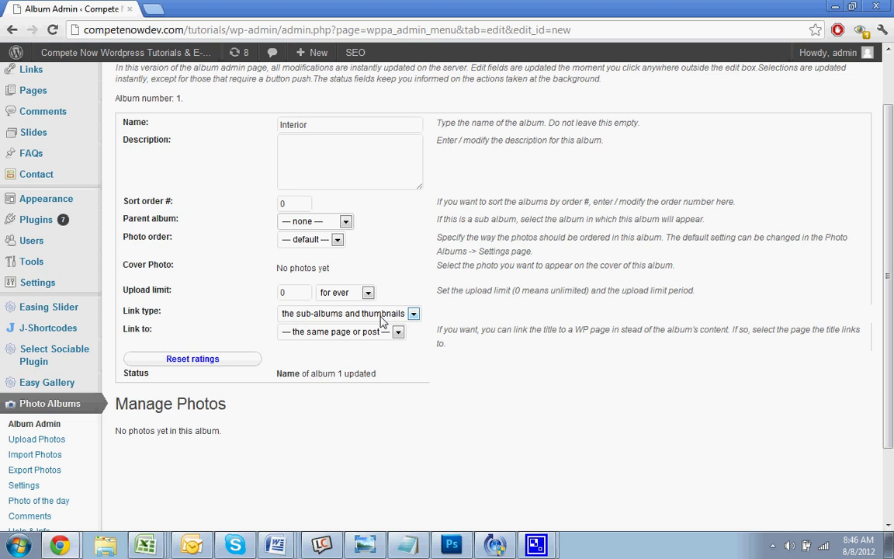
{"action": "scroll", "coordinate": [381, 326], "scroll_direction": "up", "scroll_amount": 1}
{"action": "left_click", "coordinate": [369, 384]}
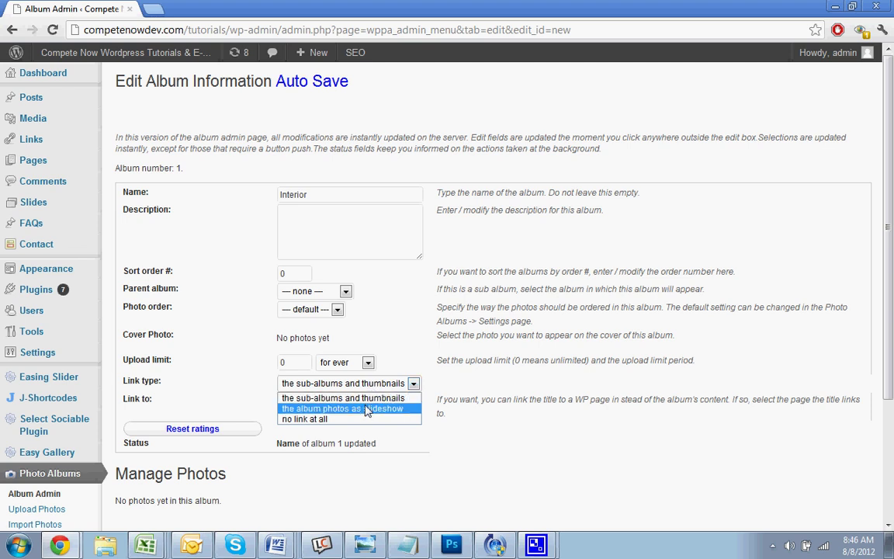
{"action": "left_click", "coordinate": [359, 410]}
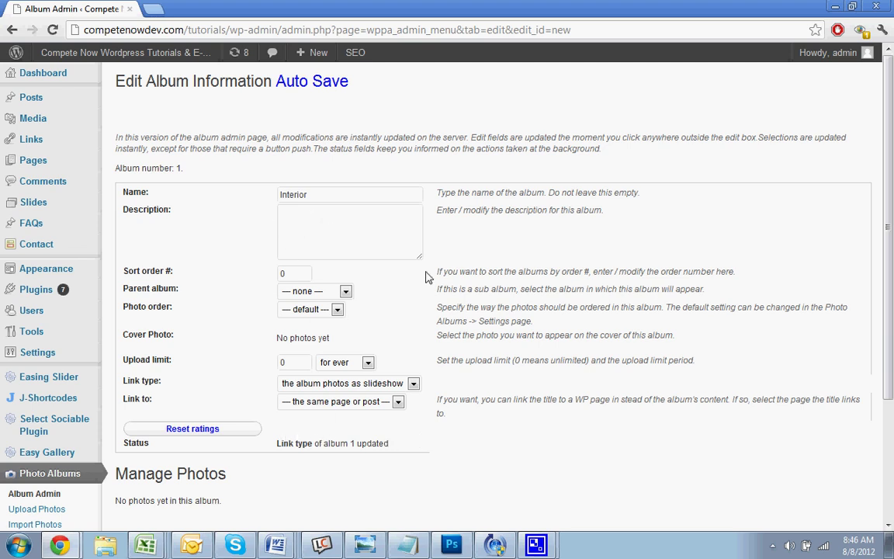
- On the Upload Photos page, begin a multiple-photo selection with images 63, 64, 65, 67 and 68 from the Images folder
{"action": "scroll", "coordinate": [426, 277], "scroll_direction": "down", "scroll_amount": 1}
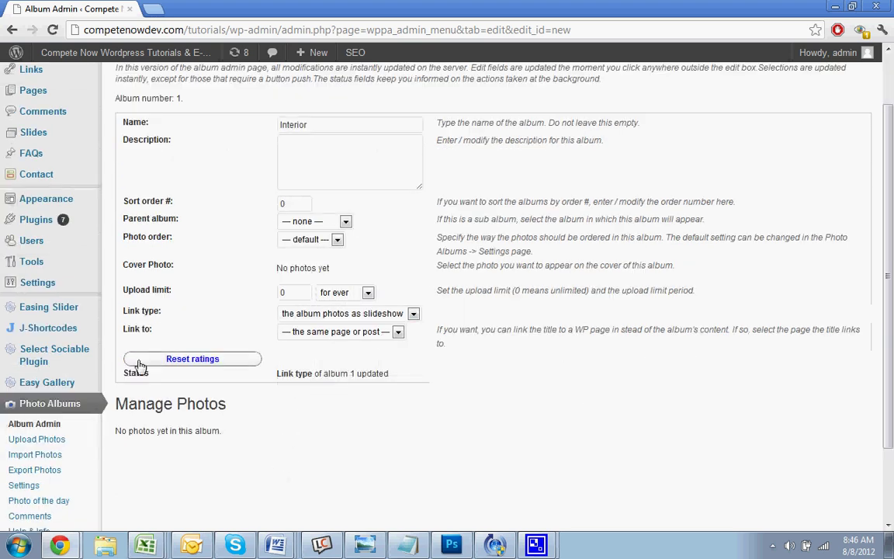
{"action": "left_click", "coordinate": [38, 440]}
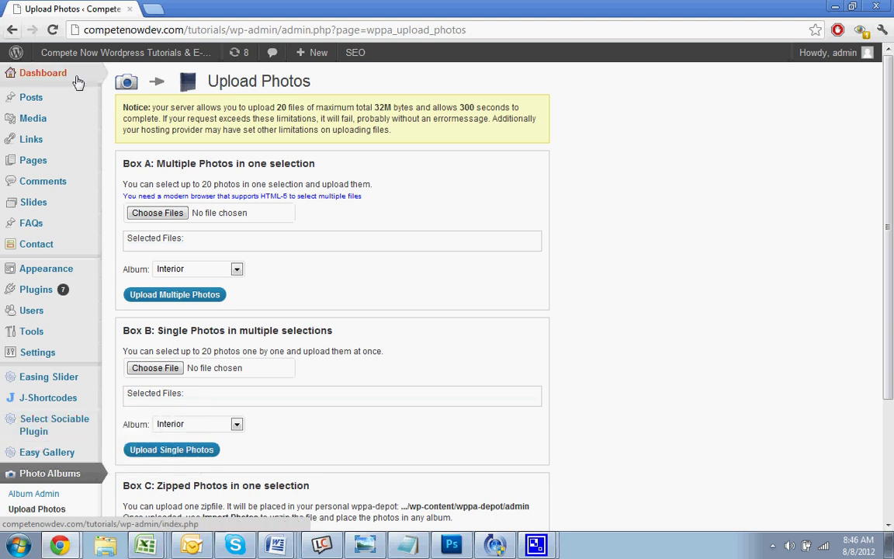
{"action": "left_click", "coordinate": [140, 215]}
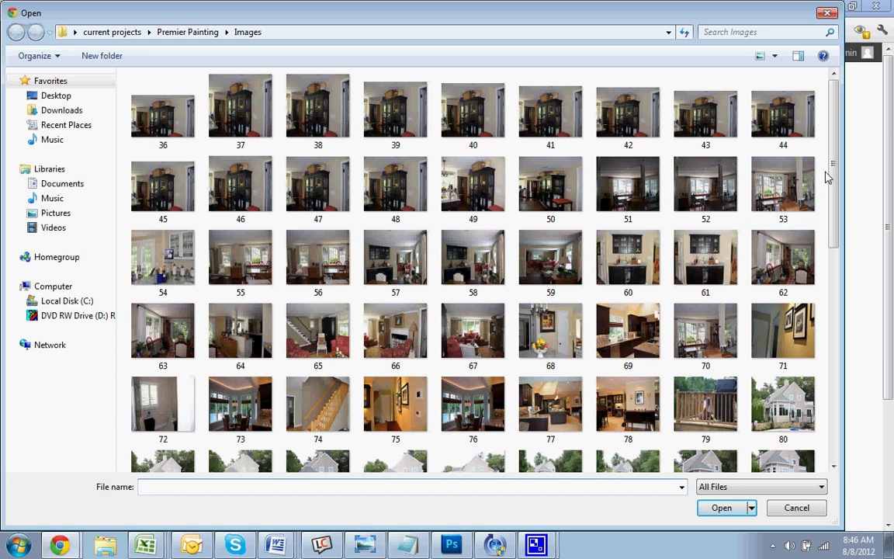
{"action": "mouse_move", "coordinate": [834, 166]}
{"action": "left_mouse_down"}
{"action": "mouse_move", "coordinate": [845, 214]}
{"action": "mouse_move", "coordinate": [842, 376]}
{"action": "mouse_move", "coordinate": [838, 165]}
{"action": "left_mouse_up"}
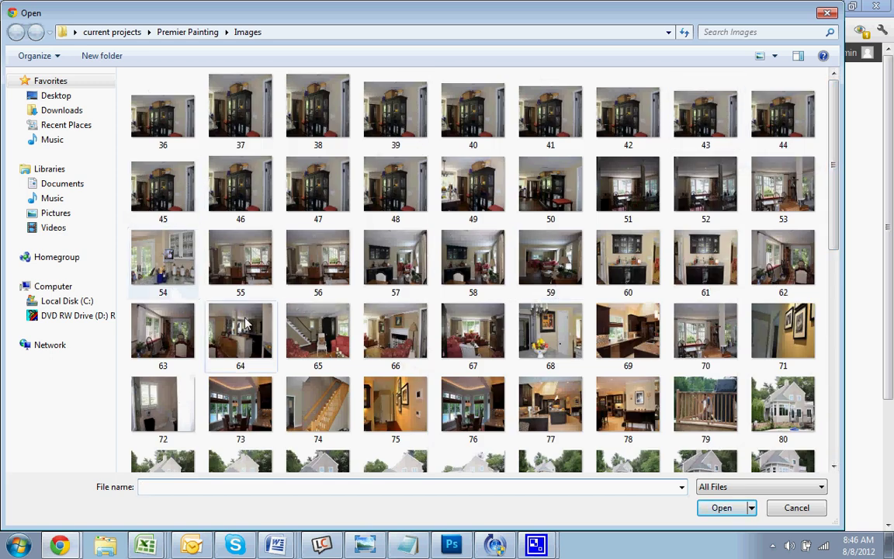
{"action": "left_click", "coordinate": [548, 318]}
{"action": "left_click", "coordinate": [472, 330], "text": "ctrl"}
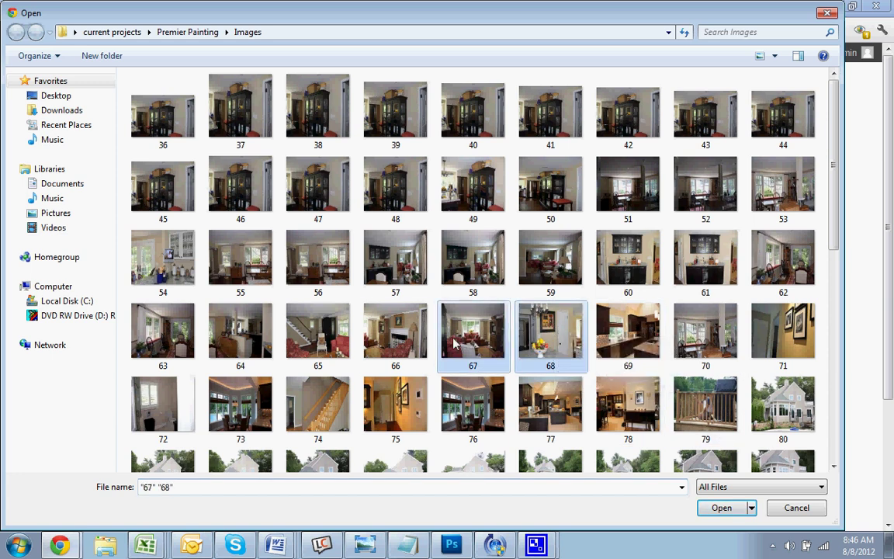
{"action": "left_click", "coordinate": [317, 330], "text": "ctrl"}
{"action": "left_click", "coordinate": [240, 330], "text": "ctrl"}
{"action": "left_click", "coordinate": [184, 345], "text": "ctrl"}
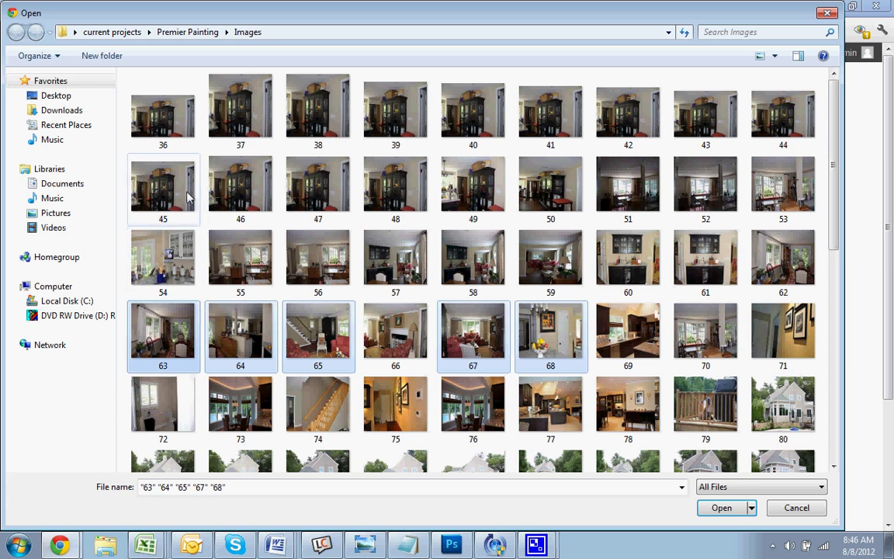
- Add images 45, 55, 56, 71, 77, 78 and 79 to the selection and upload all chosen photos to the Interior album
{"action": "left_click", "coordinate": [167, 183], "text": "ctrl"}
{"action": "left_click", "coordinate": [237, 256], "text": "ctrl"}
{"action": "left_click", "coordinate": [294, 261], "text": "ctrl"}
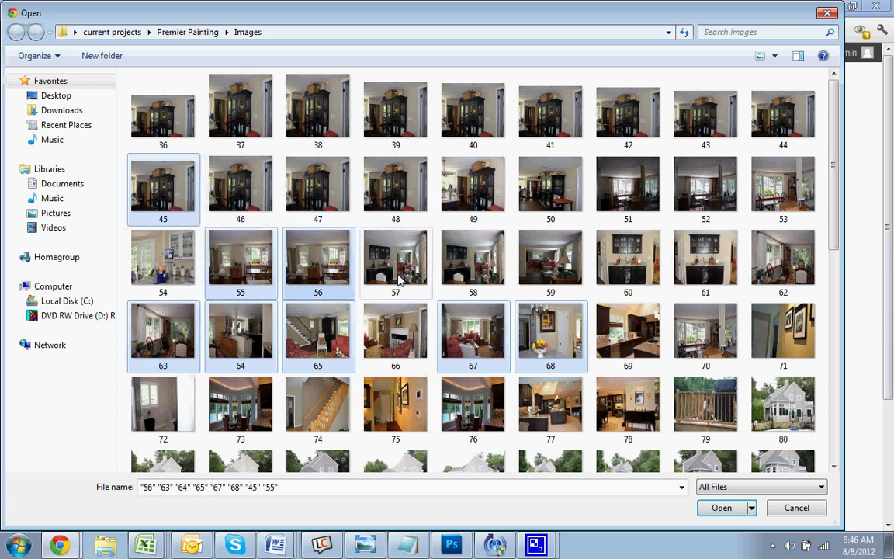
{"action": "left_click", "coordinate": [785, 358], "text": "ctrl"}
{"action": "left_click", "coordinate": [703, 396], "text": "ctrl"}
{"action": "left_click", "coordinate": [654, 400], "text": "ctrl"}
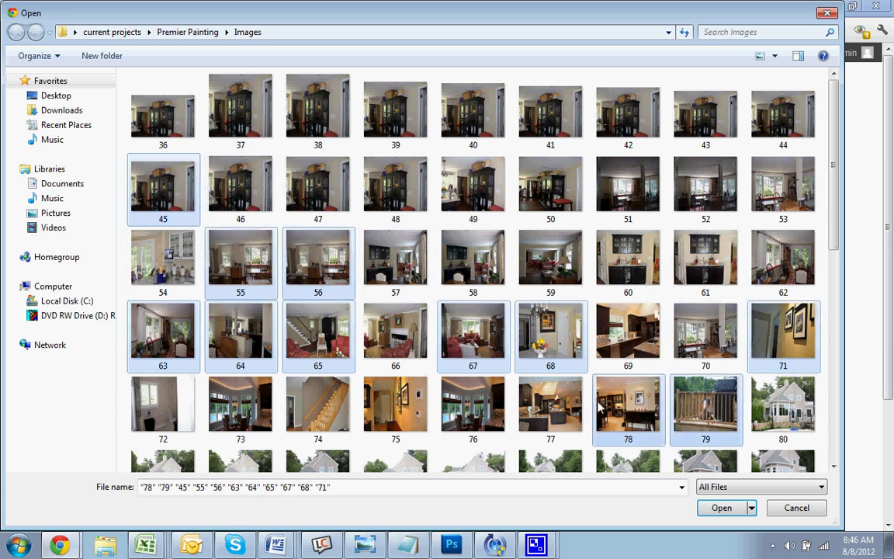
{"action": "left_click", "coordinate": [554, 403], "text": "ctrl"}
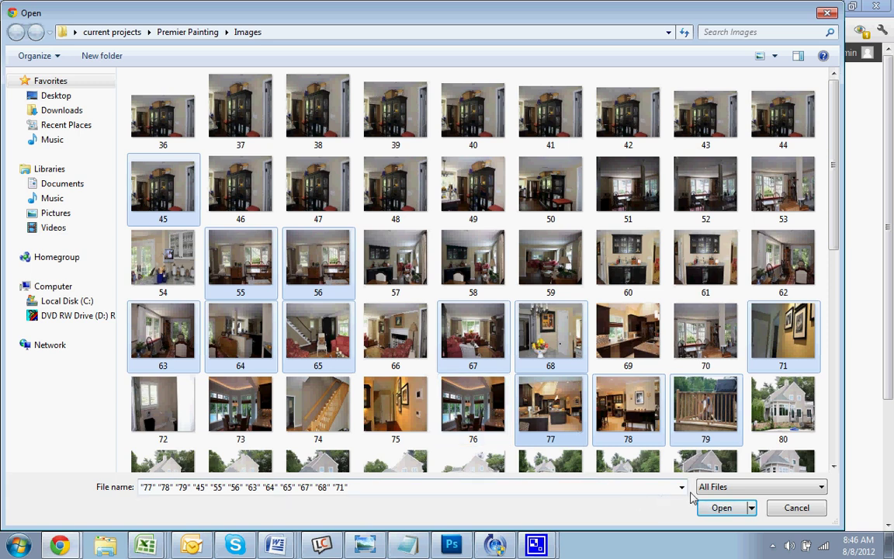
{"action": "left_click", "coordinate": [722, 507]}
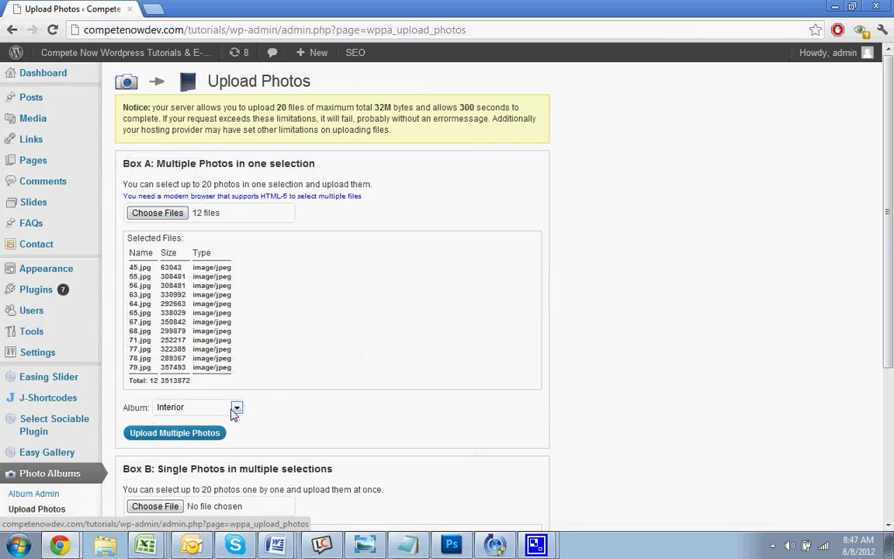
{"action": "left_click", "coordinate": [186, 434]}
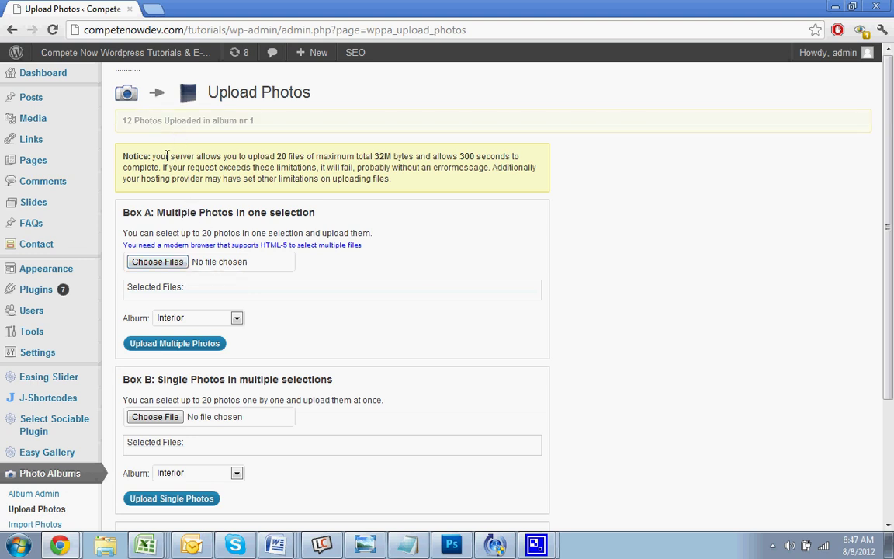
- Read the notice about the server's upload limits and review the single-photo and zipped-photo upload options
{"action": "left_click_drag", "start_coordinate": [166, 155], "coordinate": [433, 165]}
{"action": "left_click", "coordinate": [432, 160]}
{"action": "left_click_drag", "start_coordinate": [410, 174], "coordinate": [339, 166]}
{"action": "left_click", "coordinate": [333, 165]}
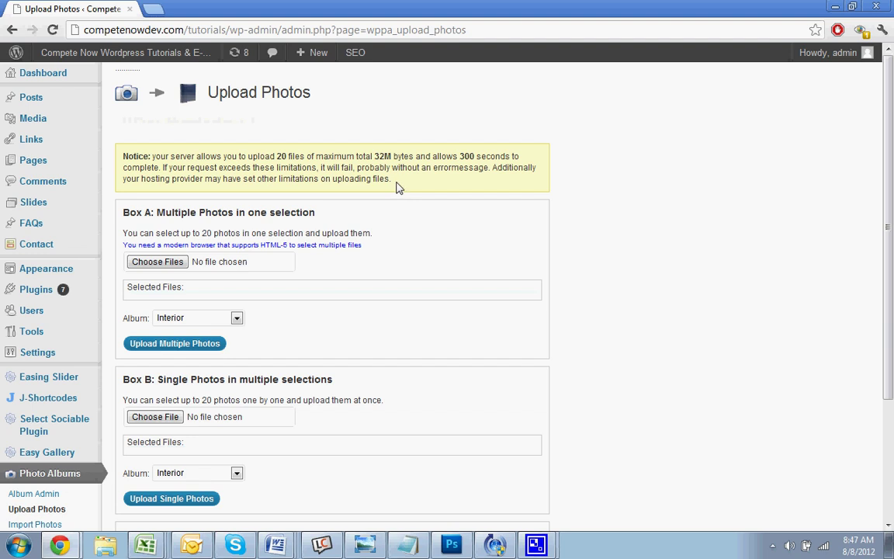
{"action": "left_click_drag", "start_coordinate": [396, 186], "coordinate": [154, 159]}
{"action": "left_click", "coordinate": [155, 158]}
{"action": "scroll", "coordinate": [298, 233], "scroll_direction": "down", "scroll_amount": 5}
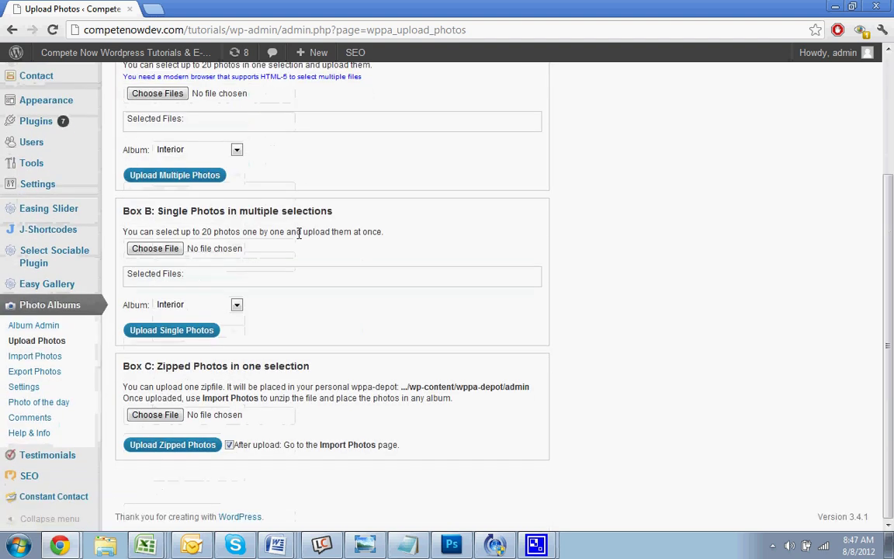
{"action": "scroll", "coordinate": [299, 233], "scroll_direction": "up", "scroll_amount": 5}
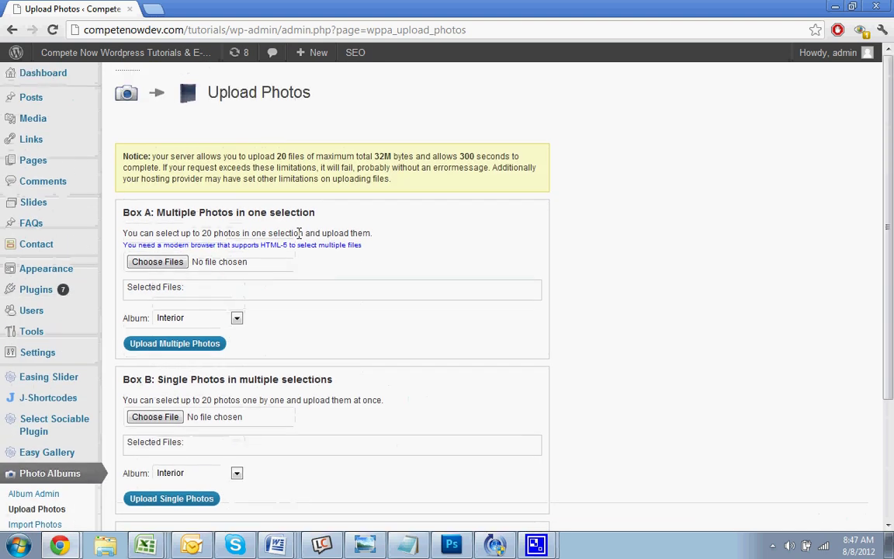
{"action": "scroll", "coordinate": [299, 233], "scroll_direction": "down", "scroll_amount": 5}
{"action": "scroll", "coordinate": [298, 232], "scroll_direction": "up", "scroll_amount": 5}
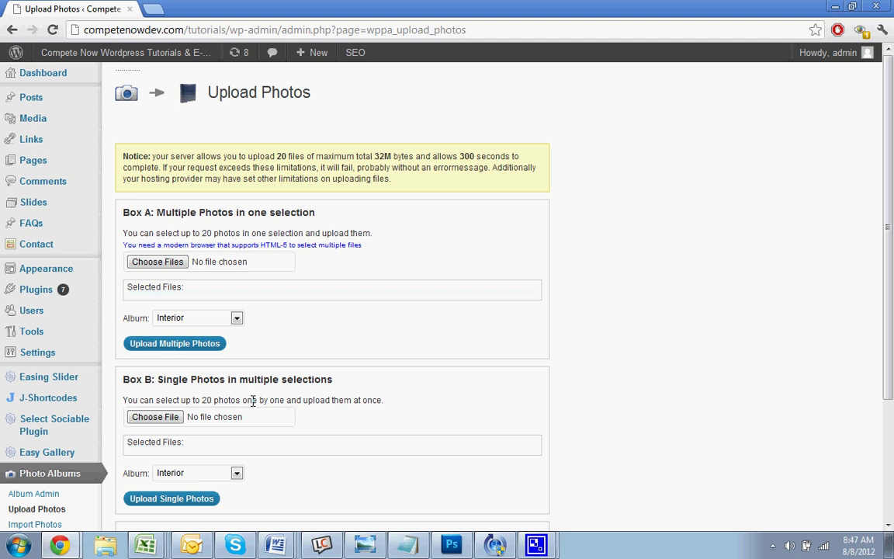
{"action": "scroll", "coordinate": [228, 332], "scroll_direction": "down", "scroll_amount": 4}
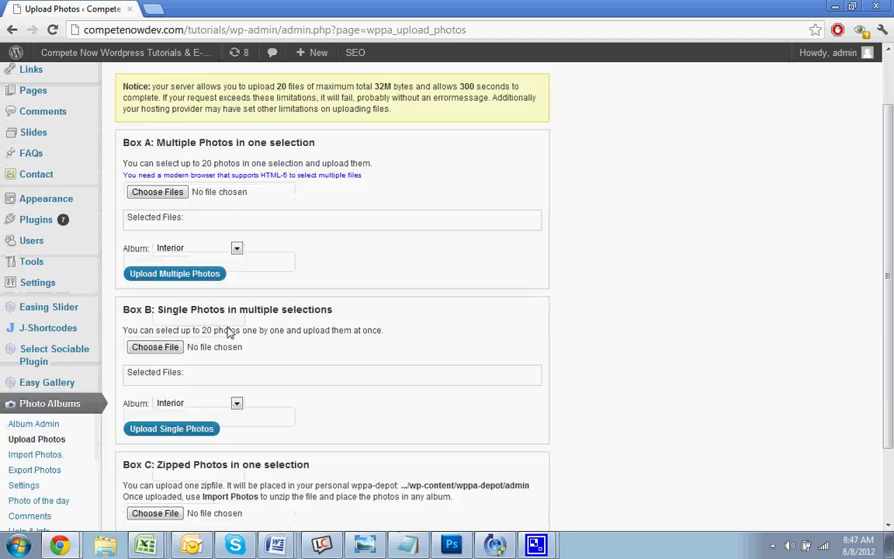
{"action": "scroll", "coordinate": [229, 332], "scroll_direction": "up", "scroll_amount": 4}
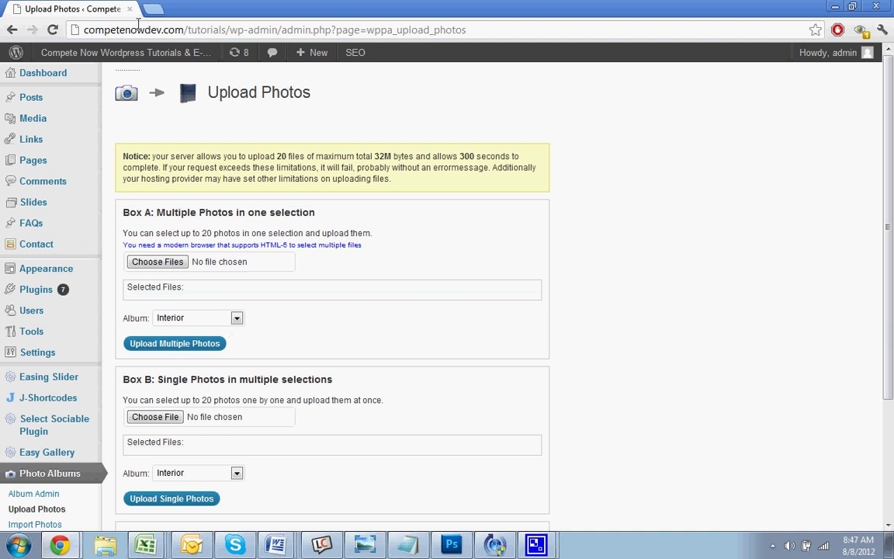
- Visit the site, open its About Us page for editing and delete all the existing shortcodes from the content
{"action": "left_click", "coordinate": [129, 55]}
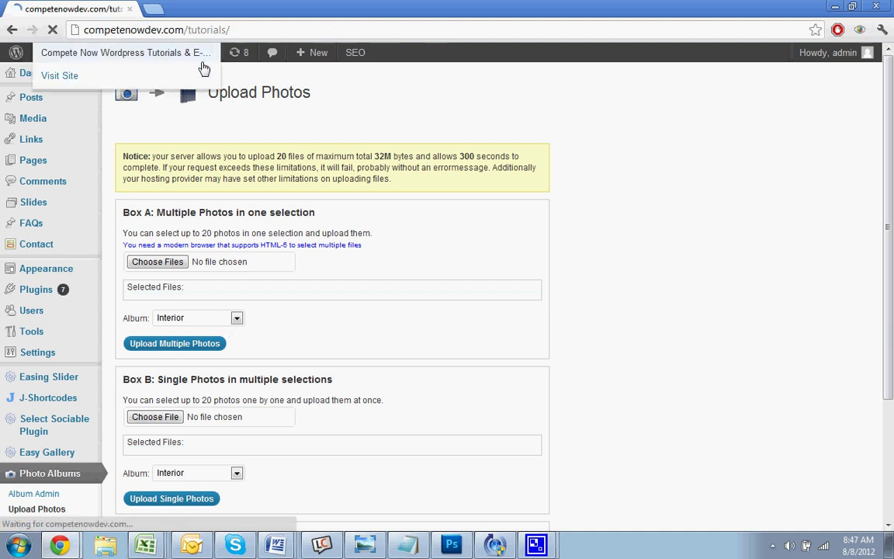
{"action": "mouse_move", "coordinate": [550, 554]}
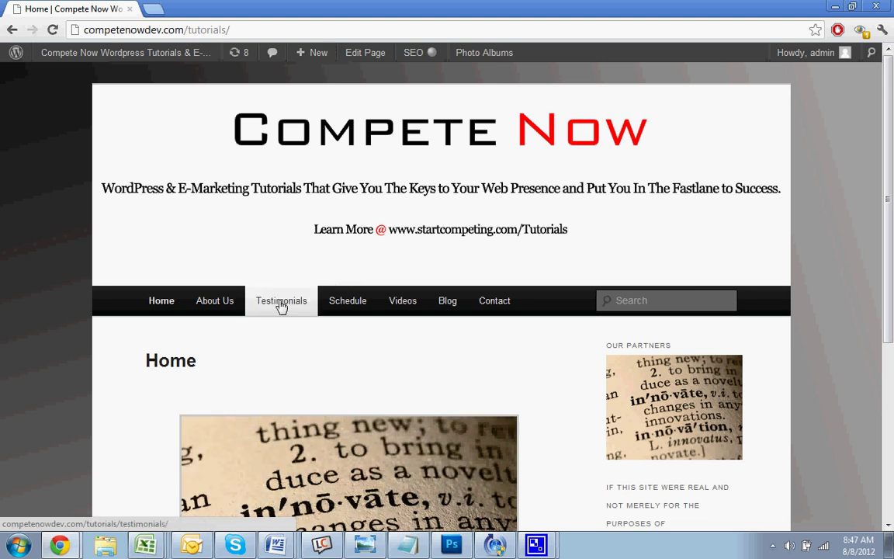
{"action": "left_click", "coordinate": [236, 309]}
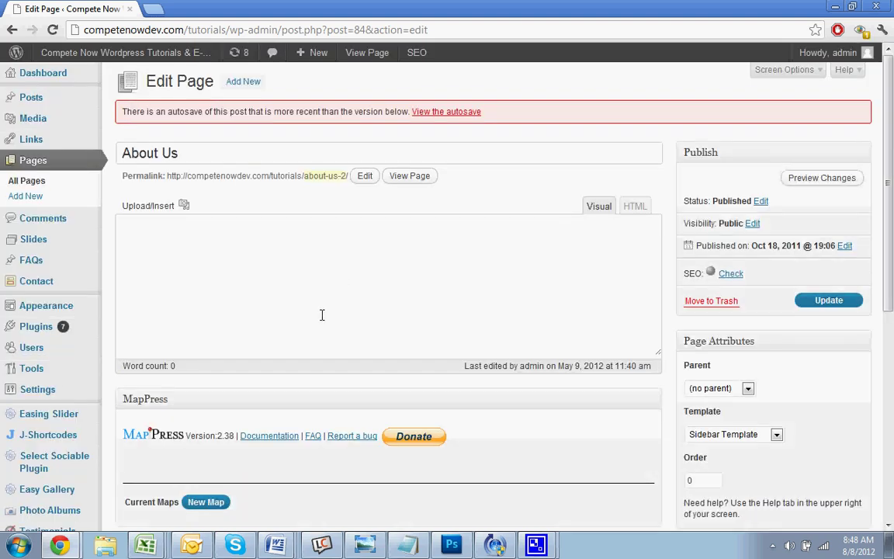
{"action": "left_click", "coordinate": [325, 294]}
{"action": "key", "text": "ctrl+a"}
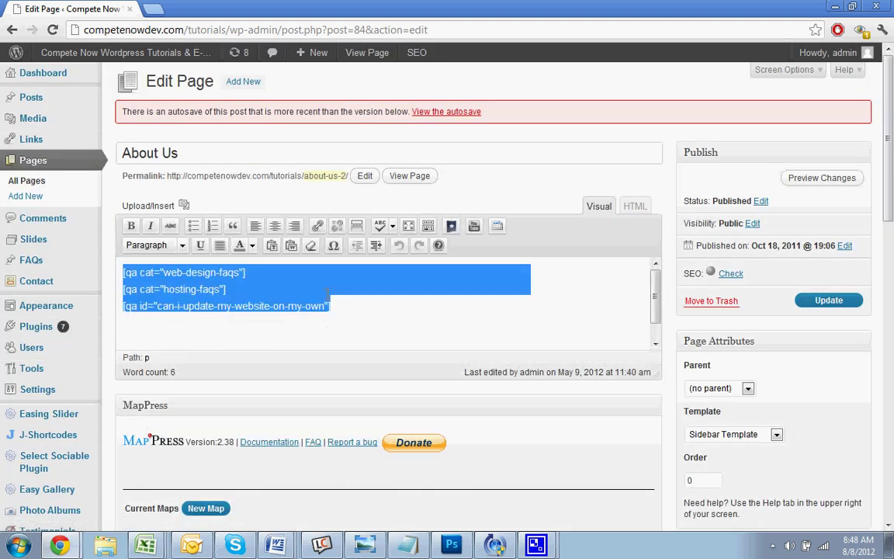
{"action": "key", "text": "Delete"}
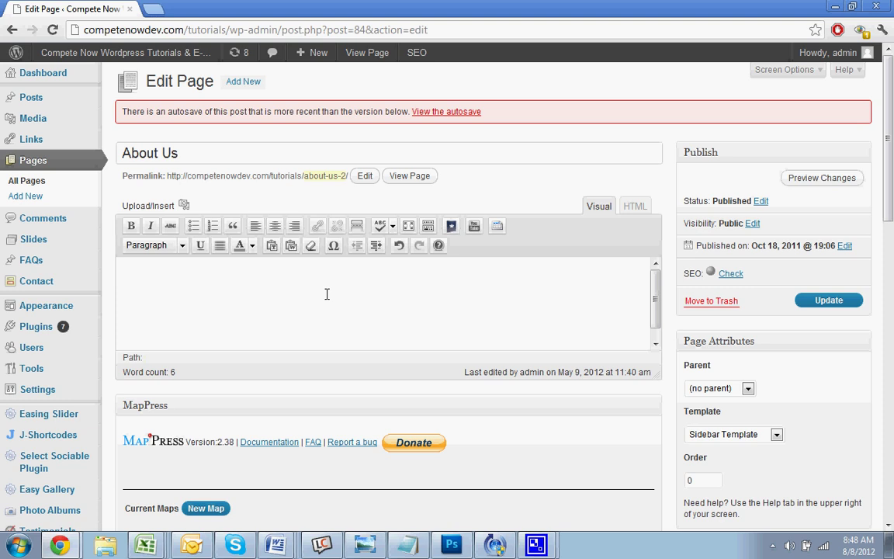
- Start a WPPA+ gallery shortcode on the About Us page, showing the cover of the Interior album
{"action": "left_click", "coordinate": [451, 227]}
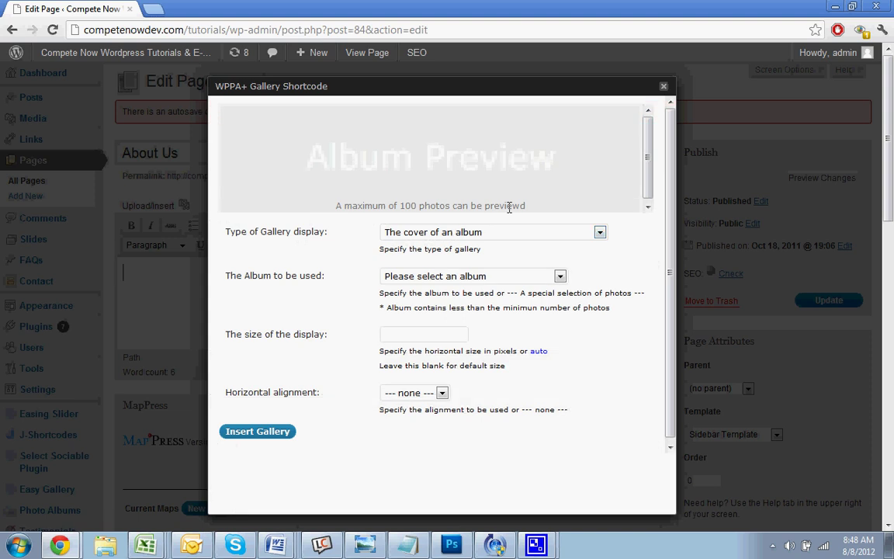
{"action": "left_click", "coordinate": [486, 231]}
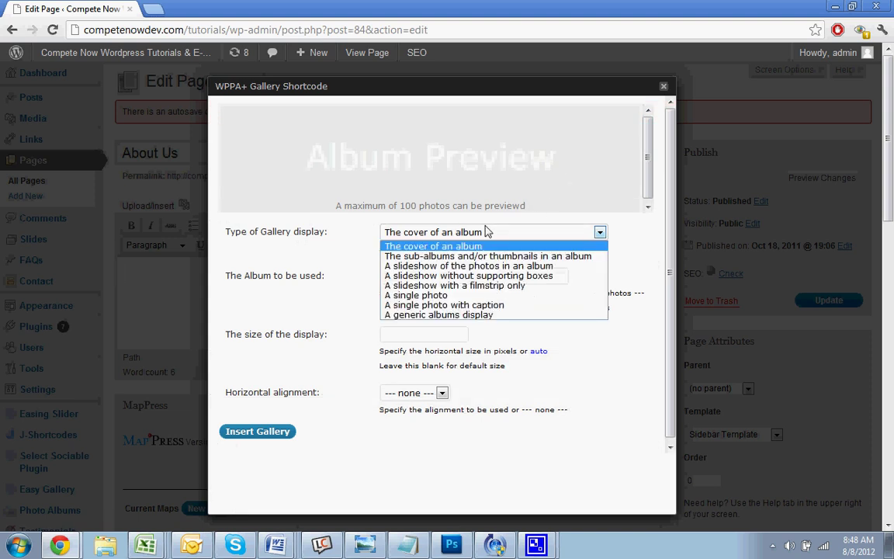
{"action": "left_click", "coordinate": [486, 231]}
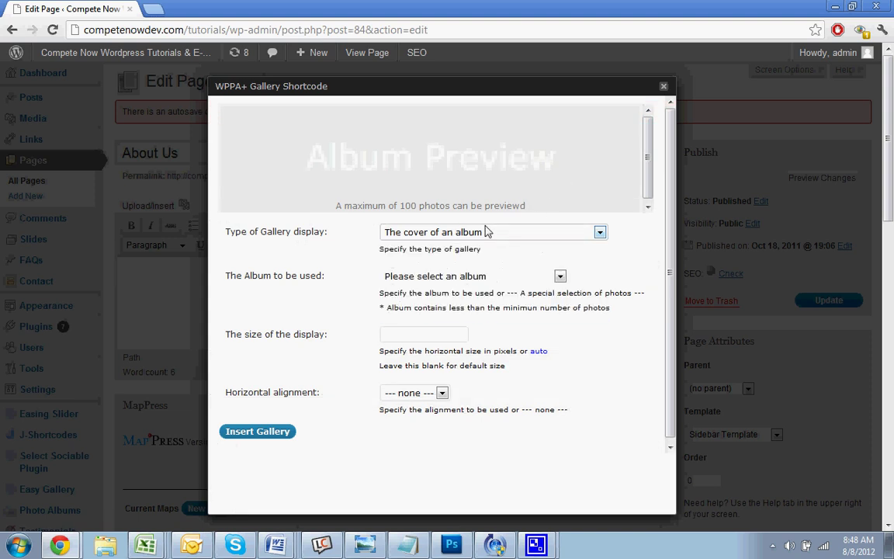
{"action": "left_click", "coordinate": [486, 231]}
{"action": "left_click", "coordinate": [485, 231]}
{"action": "left_click", "coordinate": [457, 278]}
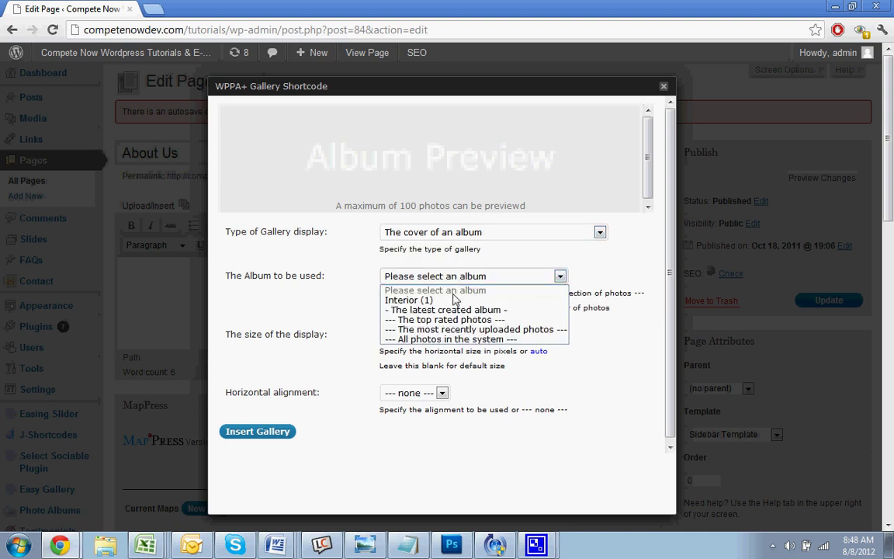
{"action": "left_click", "coordinate": [432, 303]}
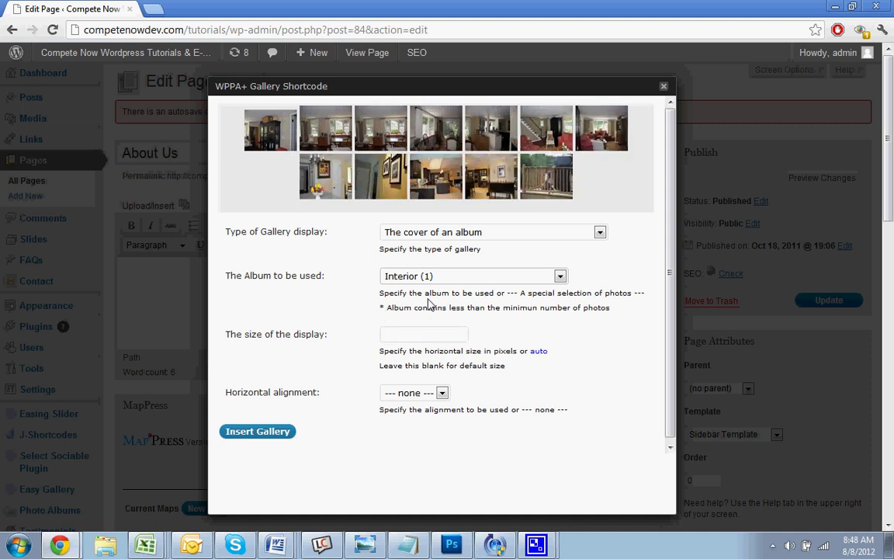
- Set the album cover display to 550 pixels with center alignment, insert the gallery and update the page
{"action": "left_click", "coordinate": [430, 330]}
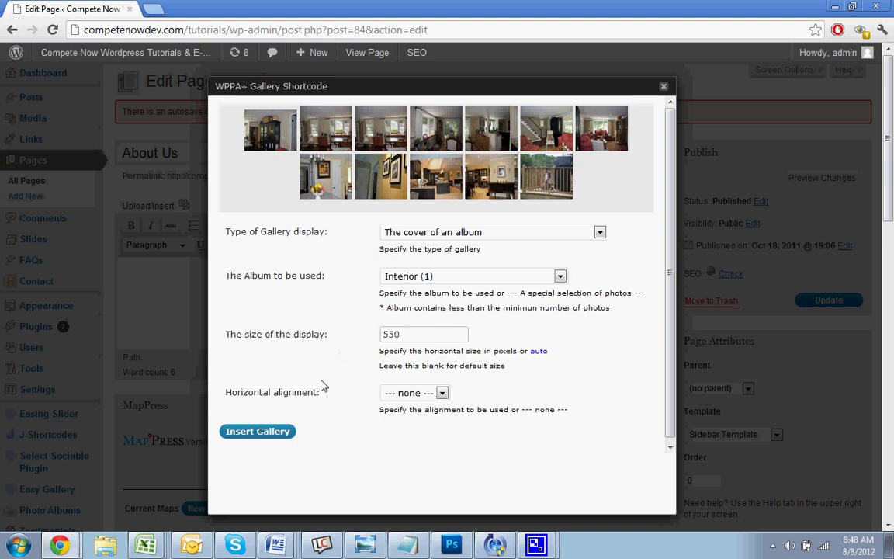
{"action": "left_click", "coordinate": [388, 394]}
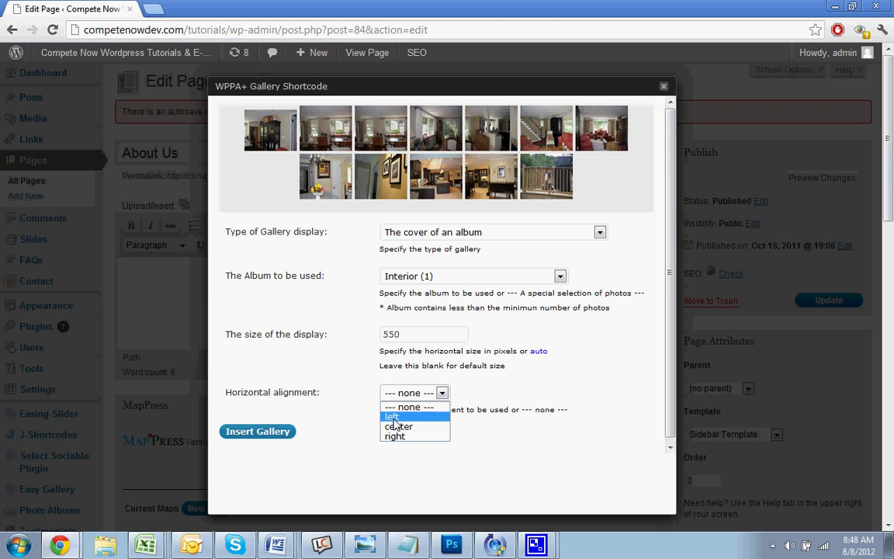
{"action": "left_click", "coordinate": [390, 425]}
{"action": "left_click", "coordinate": [258, 431]}
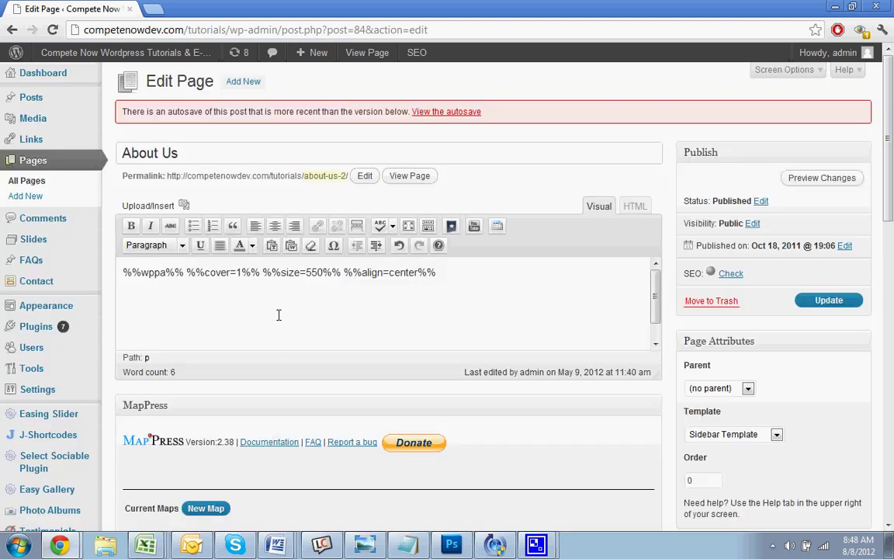
{"action": "left_click", "coordinate": [829, 302]}
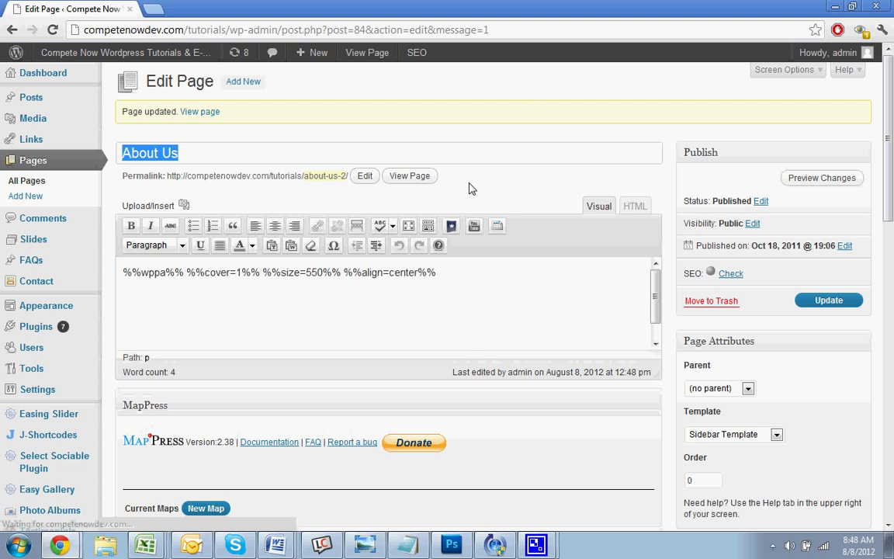
- View the published About Us page and examine the Interior album's slideshow, including its speed controls, ratings, filmstrip and comment area
{"action": "left_click", "coordinate": [409, 176]}
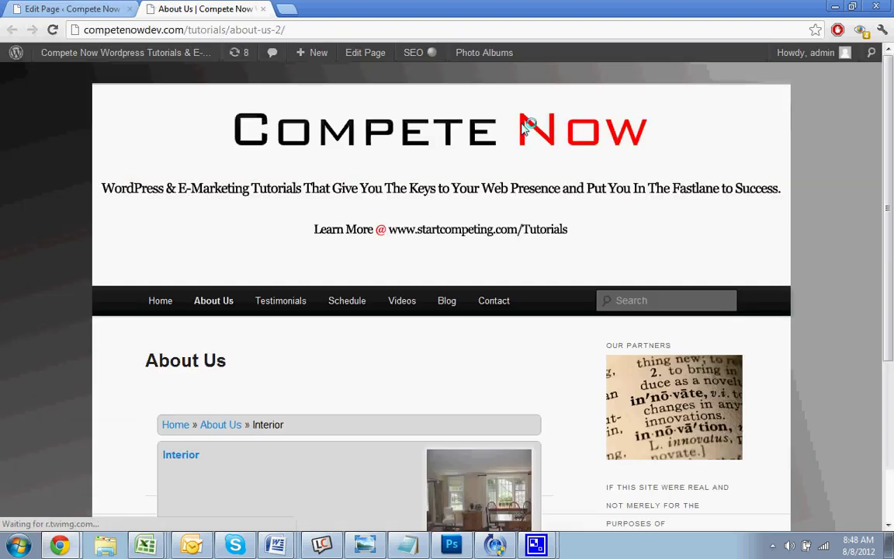
{"action": "scroll", "coordinate": [501, 205], "scroll_direction": "down", "scroll_amount": 1}
{"action": "scroll", "coordinate": [497, 216], "scroll_direction": "down", "scroll_amount": 2}
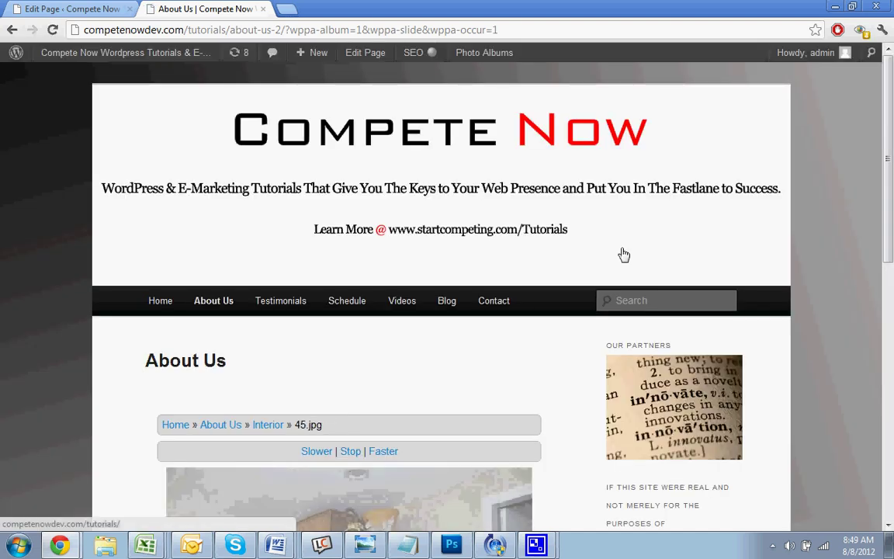
{"action": "scroll", "coordinate": [583, 277], "scroll_direction": "down", "scroll_amount": 3}
{"action": "scroll", "coordinate": [583, 283], "scroll_direction": "down", "scroll_amount": 2}
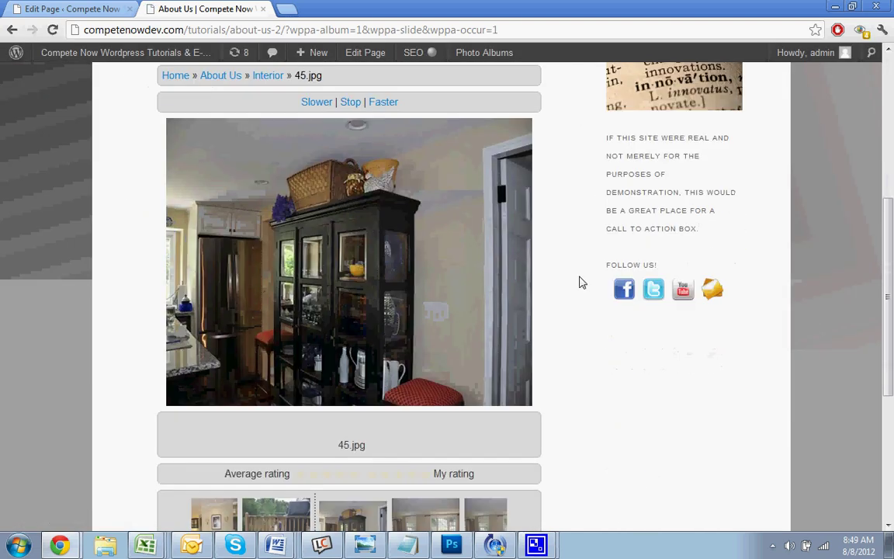
{"action": "scroll", "coordinate": [561, 287], "scroll_direction": "up", "scroll_amount": 1}
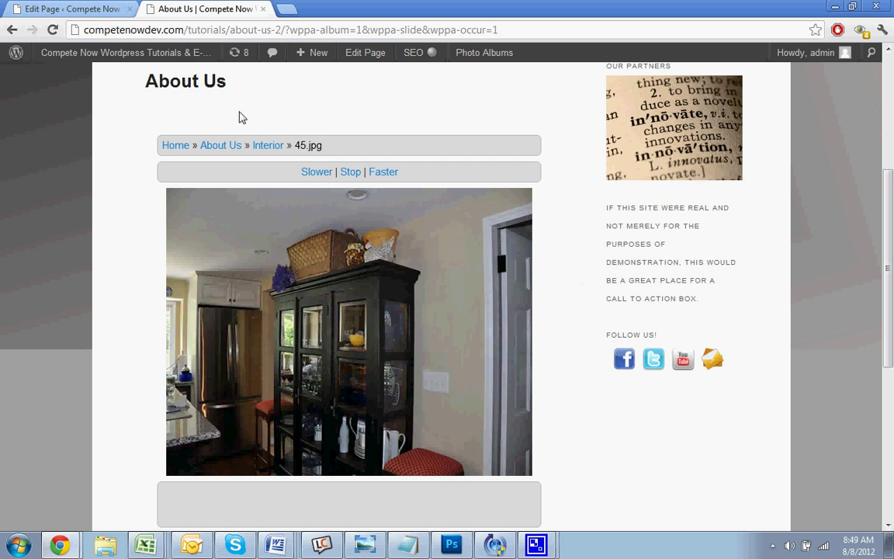
{"action": "scroll", "coordinate": [346, 286], "scroll_direction": "down", "scroll_amount": 2}
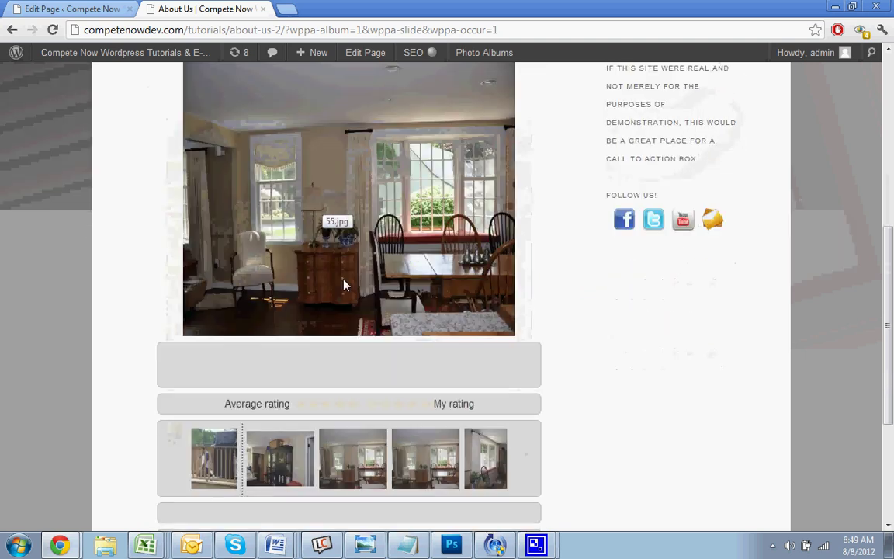
{"action": "scroll", "coordinate": [353, 380], "scroll_direction": "down", "scroll_amount": 1}
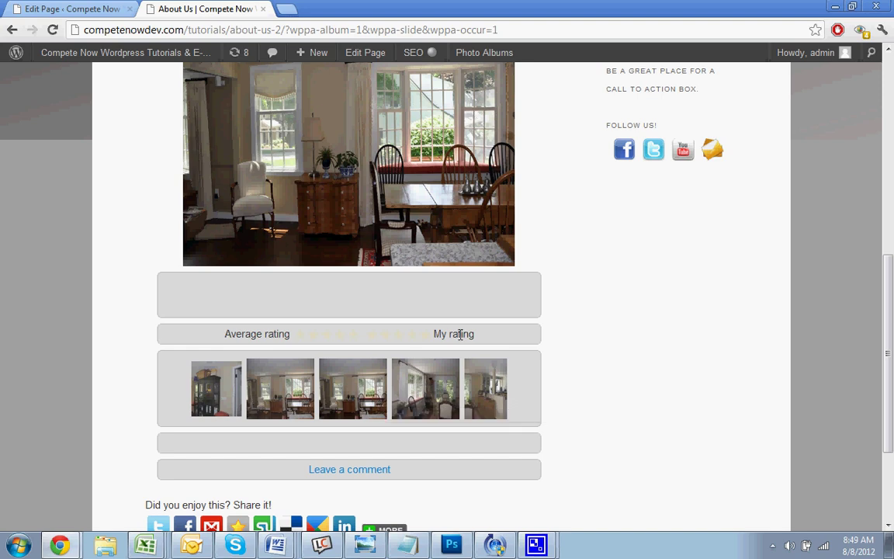
{"action": "scroll", "coordinate": [461, 333], "scroll_direction": "down", "scroll_amount": 2}
{"action": "scroll", "coordinate": [531, 337], "scroll_direction": "up", "scroll_amount": 8}
{"action": "scroll", "coordinate": [481, 299], "scroll_direction": "down", "scroll_amount": 5}
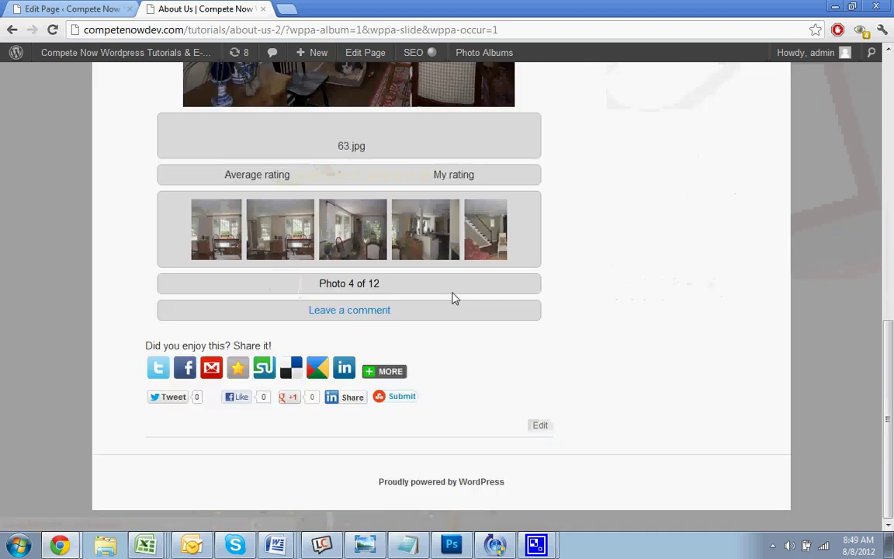
{"action": "scroll", "coordinate": [451, 300], "scroll_direction": "up", "scroll_amount": 5}
{"action": "scroll", "coordinate": [455, 299], "scroll_direction": "down", "scroll_amount": 5}
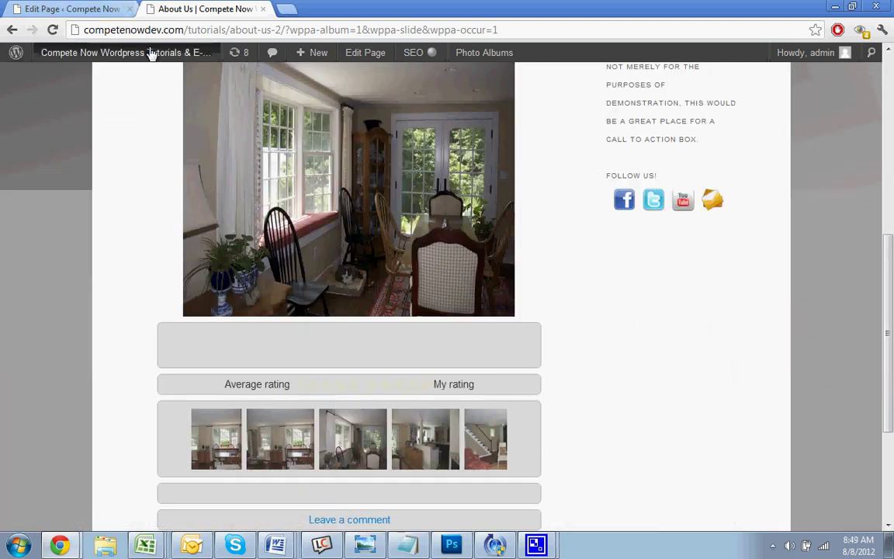
- Reopen the About Us page for editing and delete the album cover shortcode from its content
{"action": "left_click", "coordinate": [353, 52]}
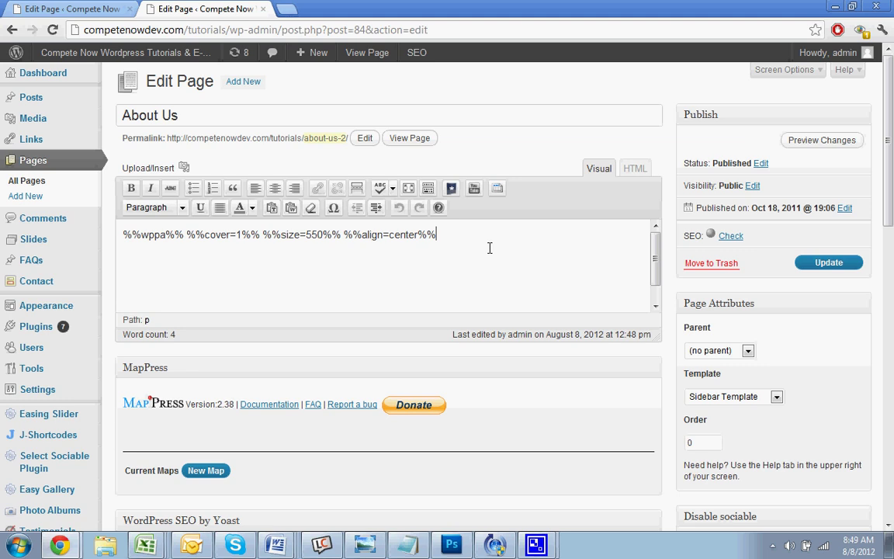
{"action": "left_click_drag", "start_coordinate": [489, 247], "coordinate": [8, 220]}
{"action": "key", "text": "BackSpace"}
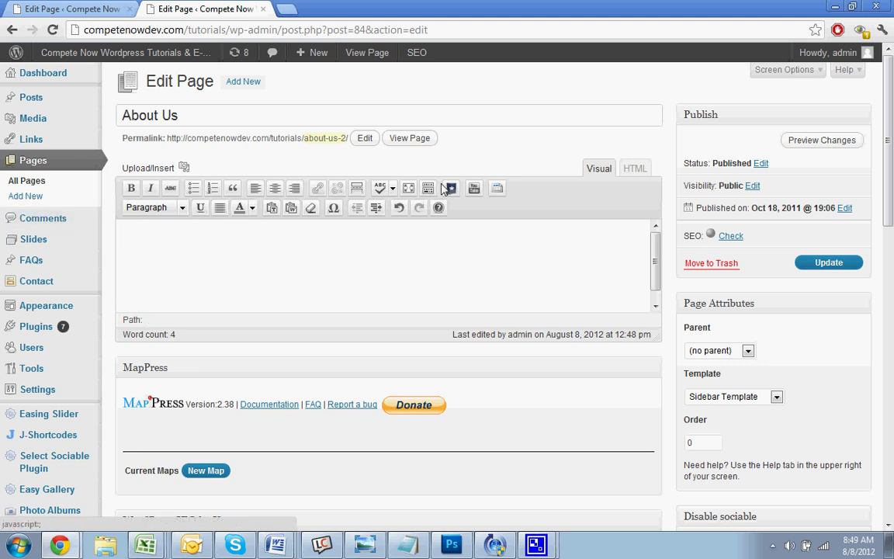
- Start a new WPPA+ gallery shortcode of type "A slideshow of the photos in an album" using the Interior album
{"action": "left_click", "coordinate": [450, 188]}
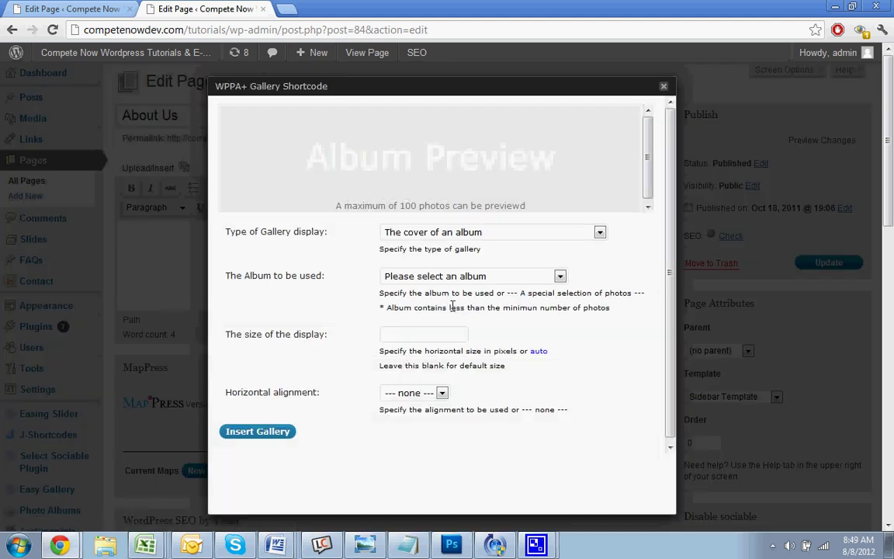
{"action": "left_click", "coordinate": [423, 237]}
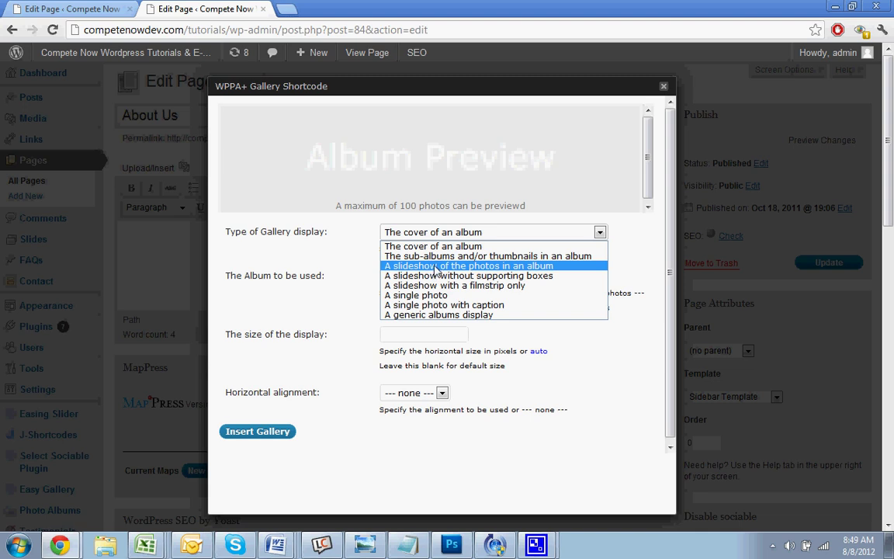
{"action": "left_click", "coordinate": [438, 266]}
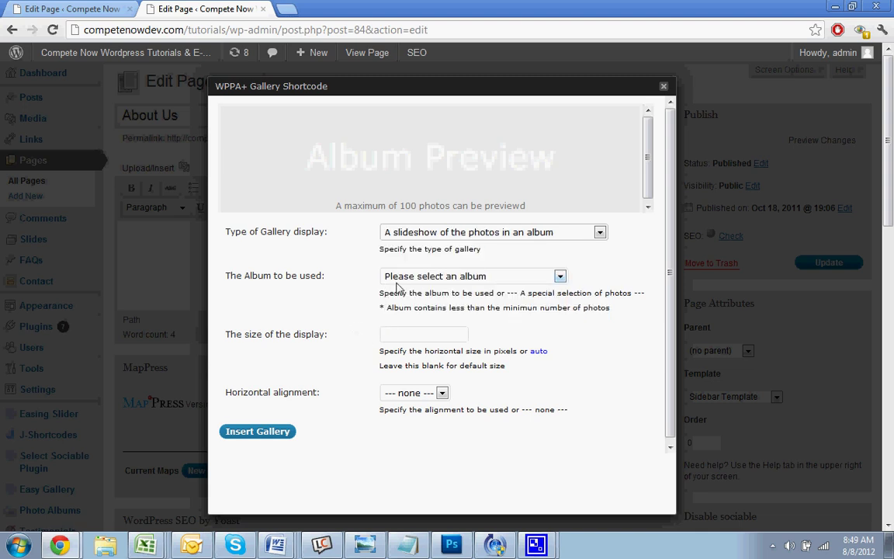
{"action": "left_click", "coordinate": [411, 281]}
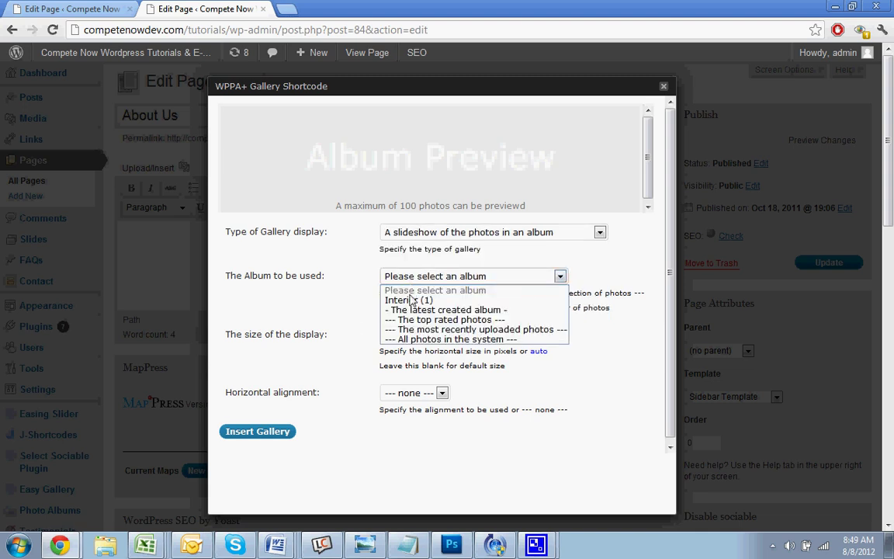
{"action": "left_click", "coordinate": [412, 301]}
- Set the slideshow size to 550 pixels with center alignment, insert the gallery and update the About Us page
{"action": "left_click", "coordinate": [413, 332]}
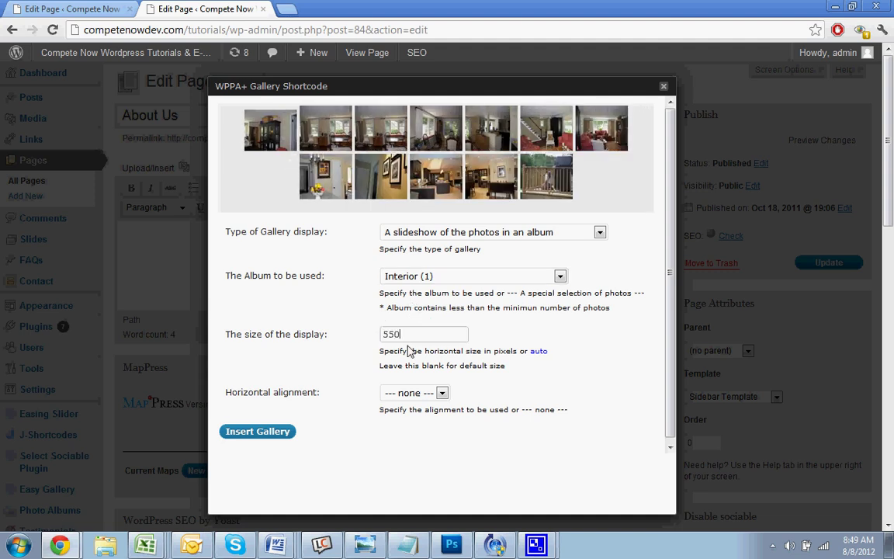
{"action": "left_click", "coordinate": [401, 394]}
{"action": "left_click", "coordinate": [396, 425]}
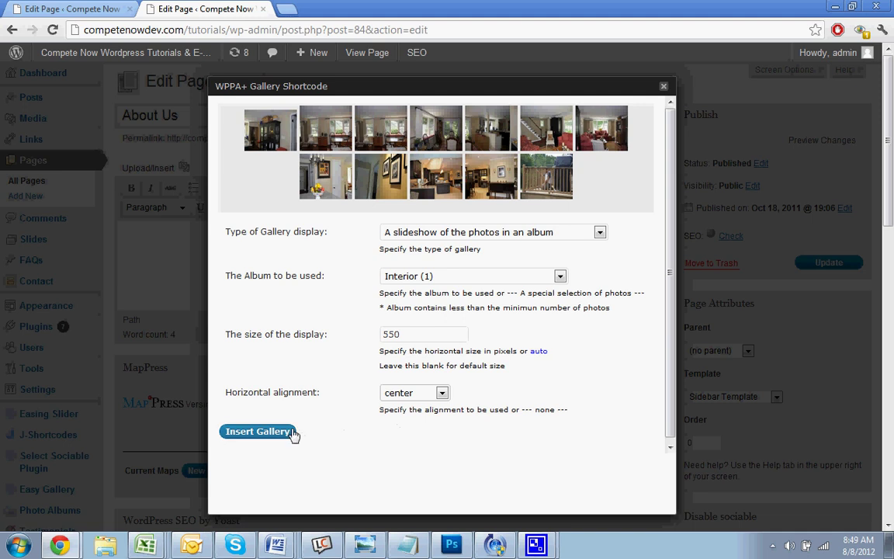
{"action": "left_click", "coordinate": [291, 433]}
{"action": "left_click", "coordinate": [853, 262]}
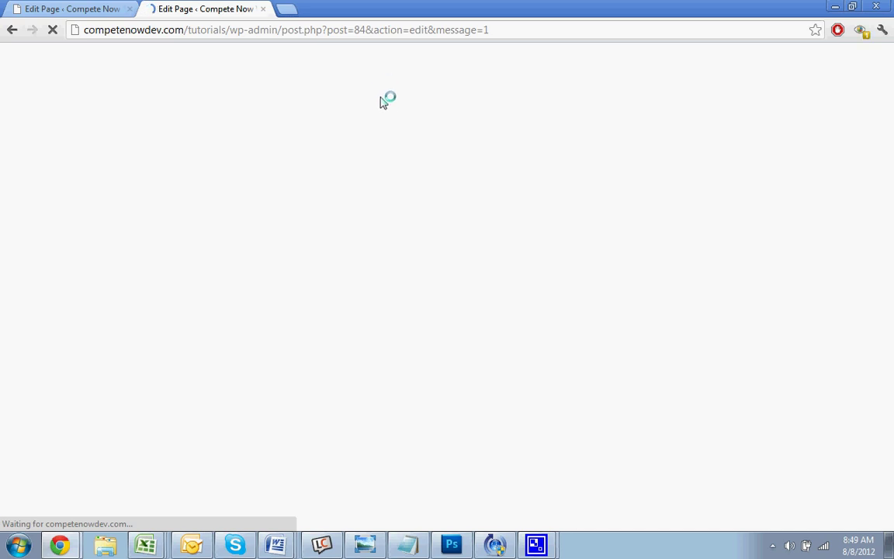
- View the updated About Us page and examine the Interior slideshow from its breadcrumb bar down to the comment link
{"action": "left_click", "coordinate": [400, 176]}
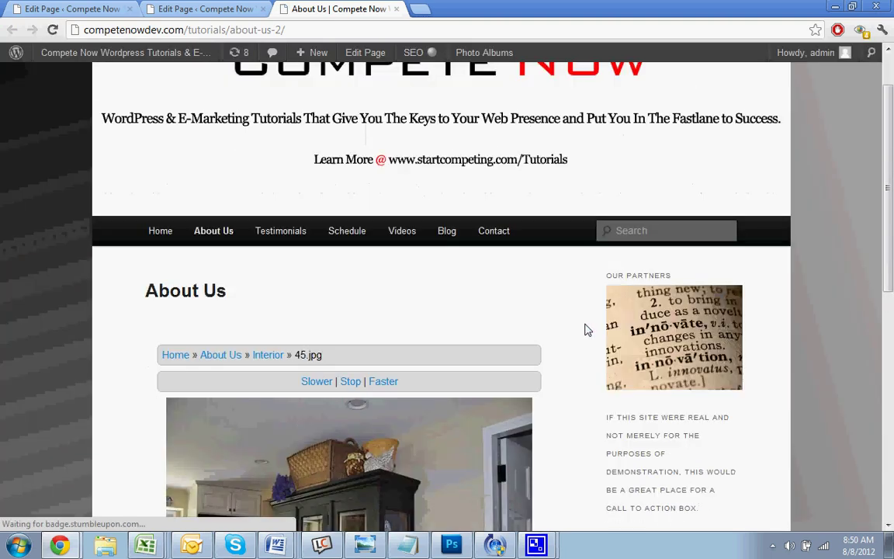
{"action": "scroll", "coordinate": [392, 299], "scroll_direction": "down", "scroll_amount": 2}
{"action": "scroll", "coordinate": [392, 299], "scroll_direction": "down", "scroll_amount": 1}
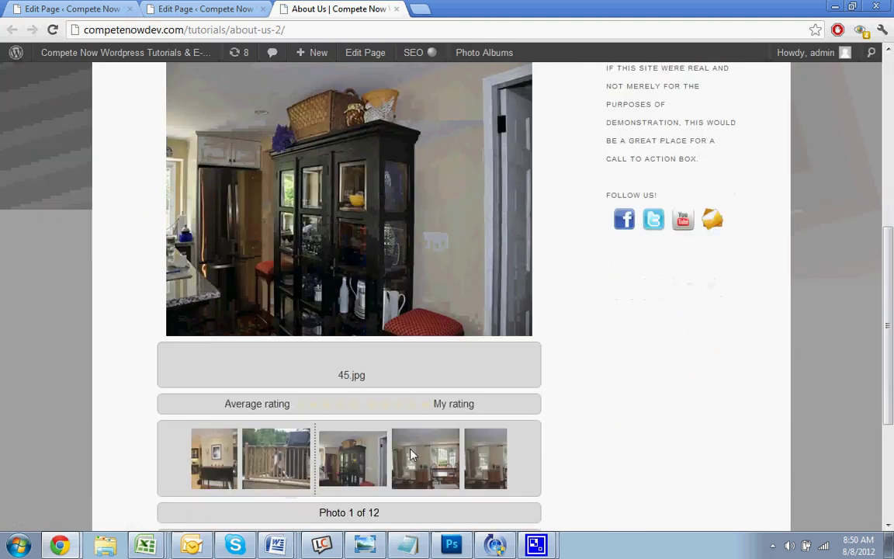
{"action": "scroll", "coordinate": [392, 375], "scroll_direction": "up", "scroll_amount": 3}
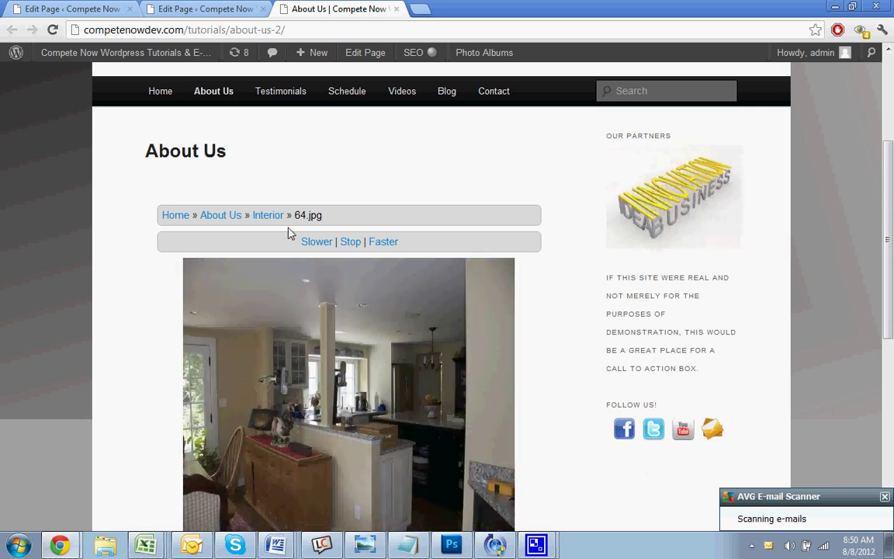
{"action": "scroll", "coordinate": [289, 233], "scroll_direction": "down", "scroll_amount": 3}
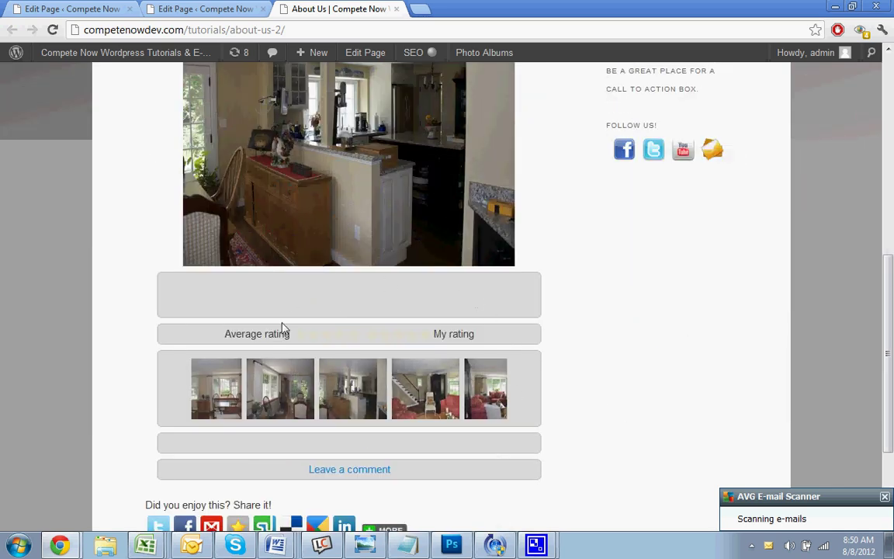
{"action": "scroll", "coordinate": [323, 325], "scroll_direction": "up", "scroll_amount": 6}
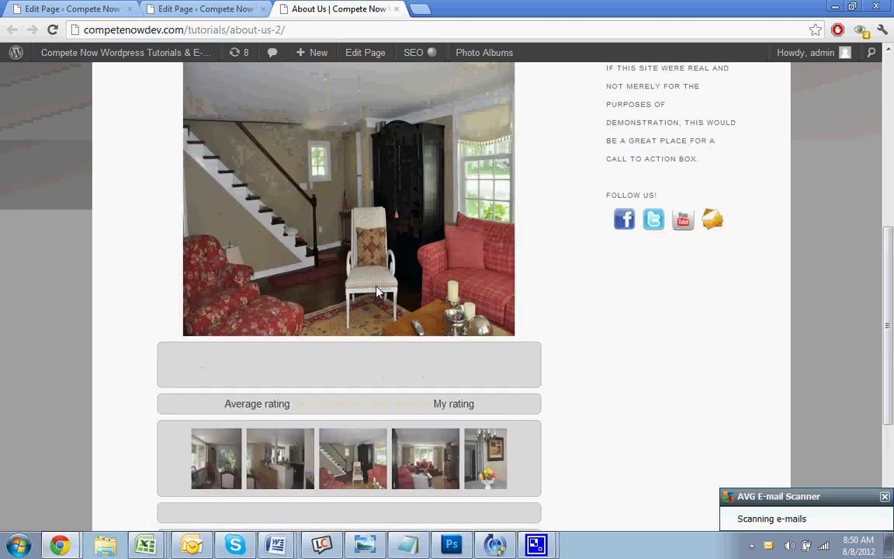
- Close the duplicate page-editing tab and open the Photo Albums settings
{"action": "left_click", "coordinate": [177, 9]}
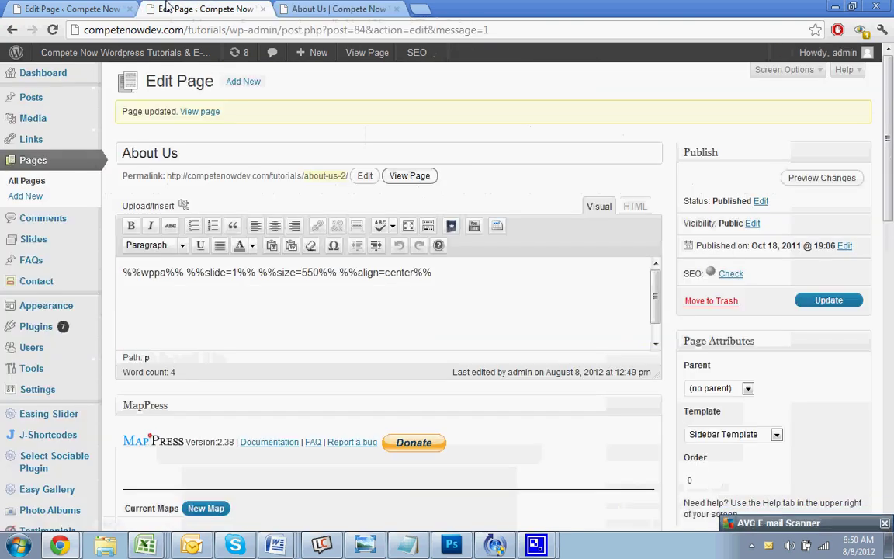
{"action": "left_click", "coordinate": [131, 9]}
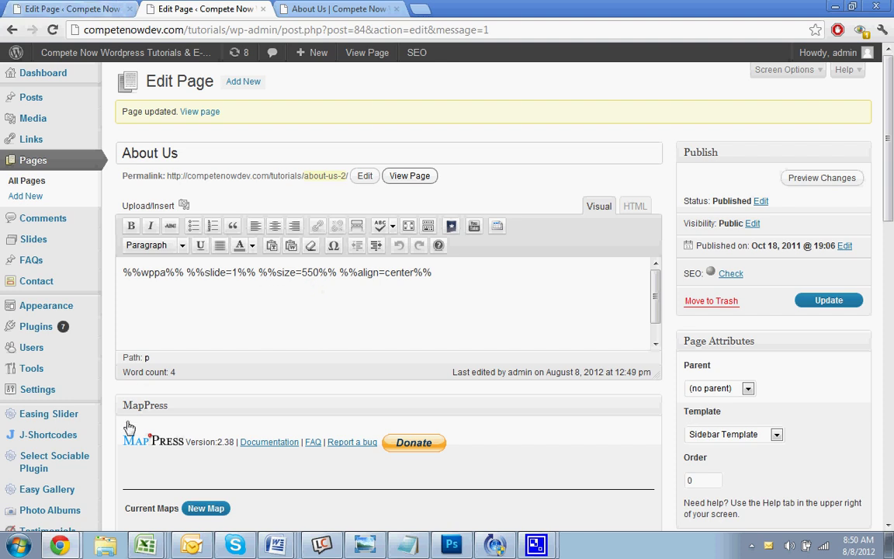
{"action": "mouse_move", "coordinate": [61, 519]}
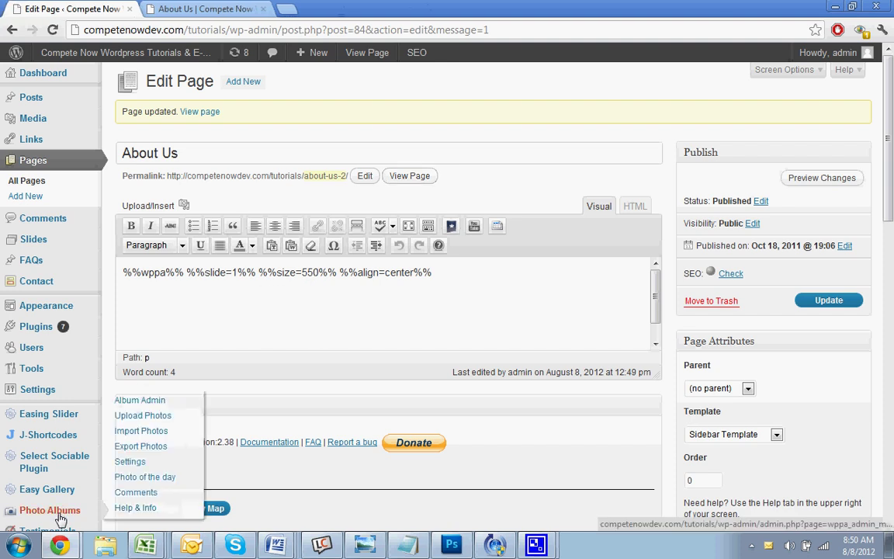
{"action": "left_click", "coordinate": [129, 464]}
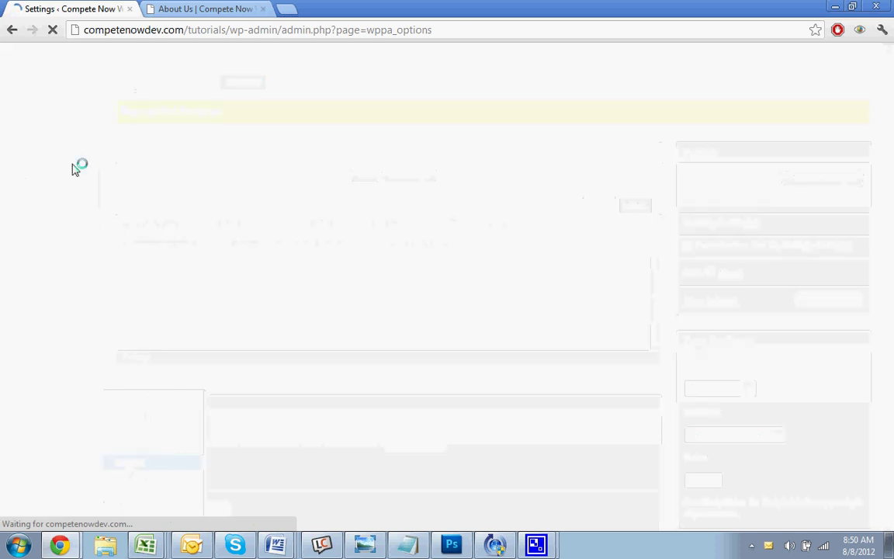
- Compare the slideshow elements on the About Us page, including the breadcrumb file name, with the tables on the WP Photo Album Plus settings page
{"action": "left_click", "coordinate": [185, 8]}
{"action": "scroll", "coordinate": [340, 459], "scroll_direction": "down", "scroll_amount": 5}
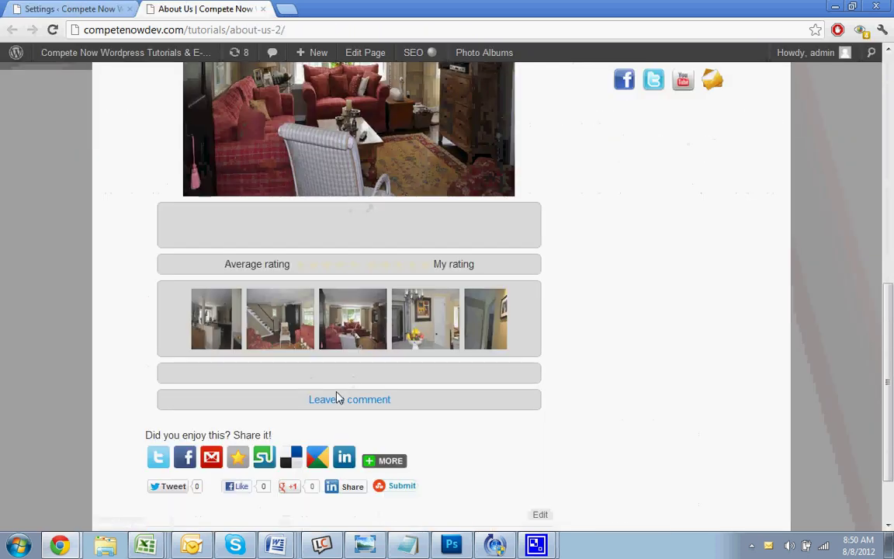
{"action": "scroll", "coordinate": [347, 202], "scroll_direction": "up", "scroll_amount": 6}
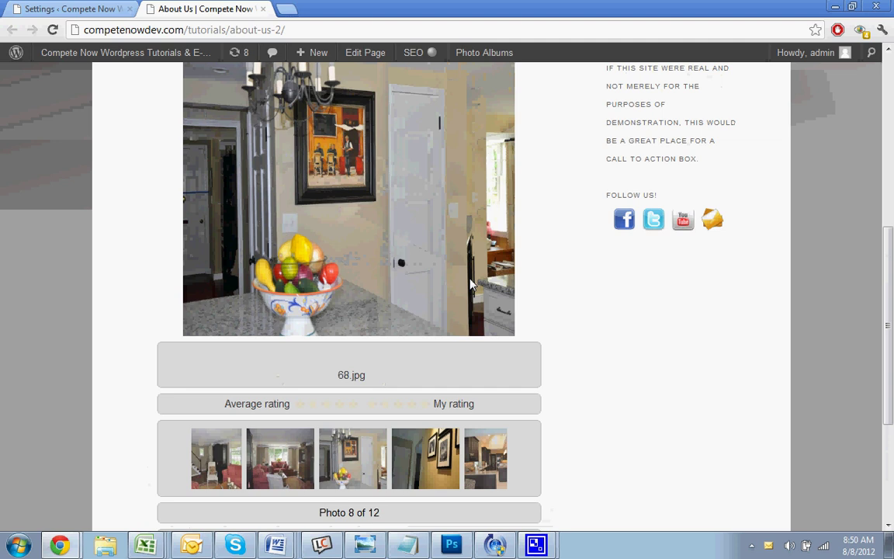
{"action": "left_click", "coordinate": [85, 8]}
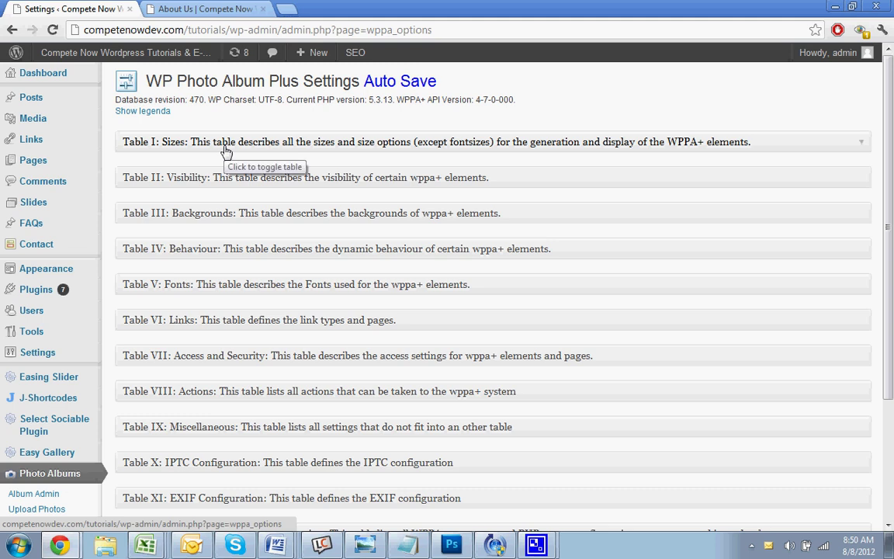
{"action": "scroll", "coordinate": [309, 303], "scroll_direction": "down", "scroll_amount": 2}
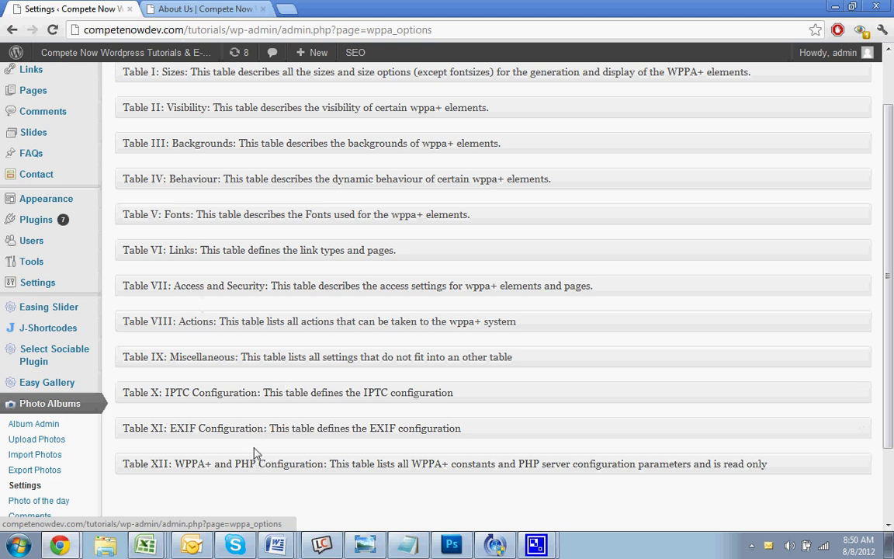
{"action": "scroll", "coordinate": [256, 455], "scroll_direction": "up", "scroll_amount": 2}
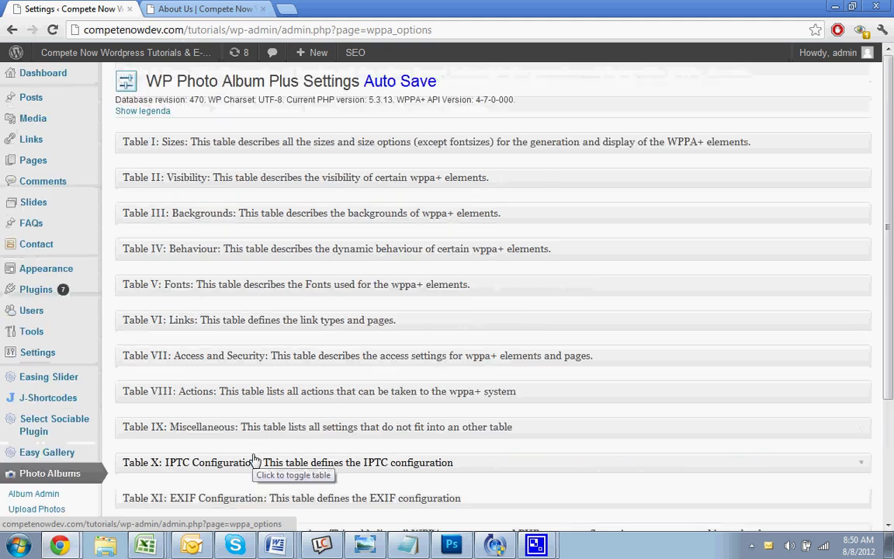
{"action": "left_click", "coordinate": [204, 9]}
{"action": "scroll", "coordinate": [329, 435], "scroll_direction": "down", "scroll_amount": 5}
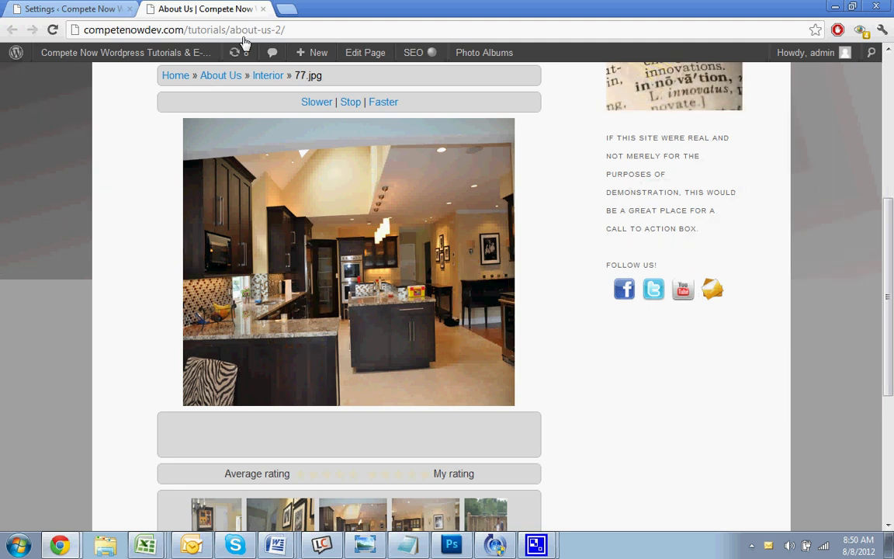
{"action": "left_click_drag", "start_coordinate": [295, 74], "coordinate": [319, 74]}
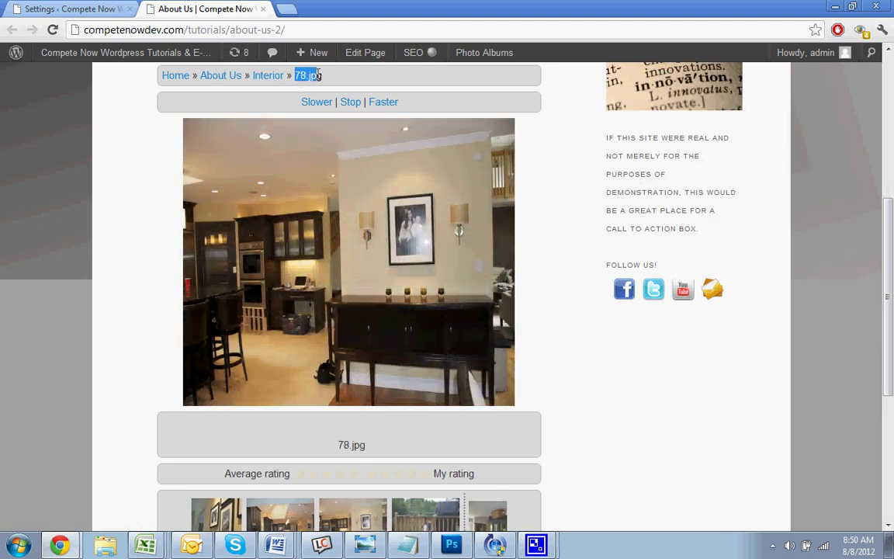
{"action": "triple_click", "coordinate": [310, 75]}
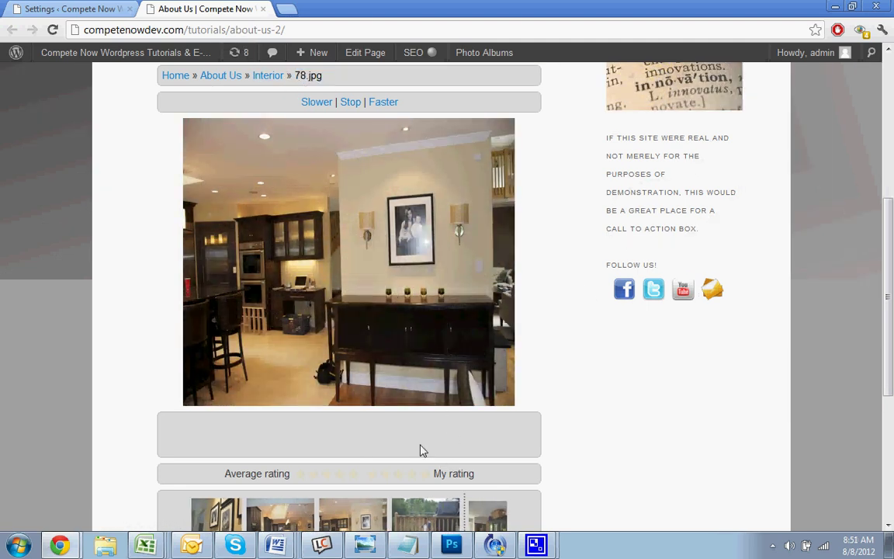
{"action": "left_click", "coordinate": [68, 7]}
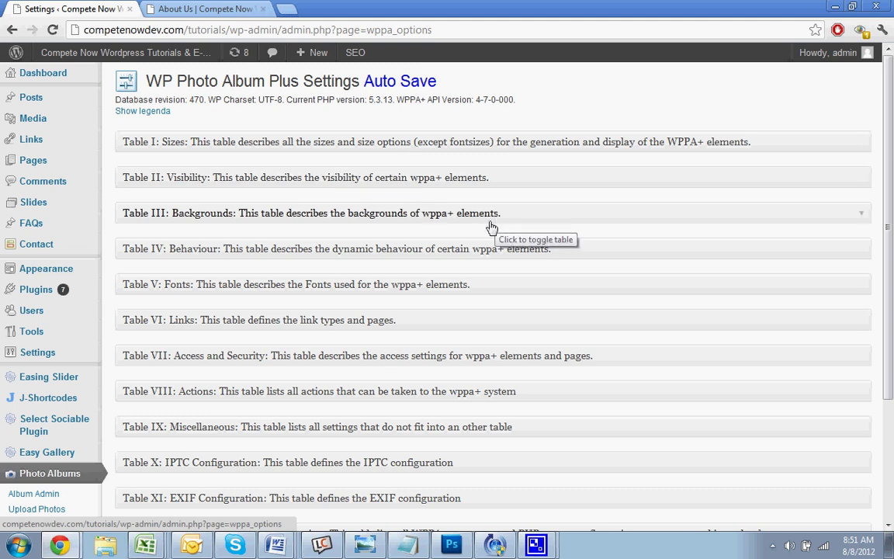
- Turn off the breadcrumb navigation bars in the breadcrumb related settings of Table II: Visibility
{"action": "left_click", "coordinate": [466, 222]}
{"action": "left_click", "coordinate": [467, 221]}
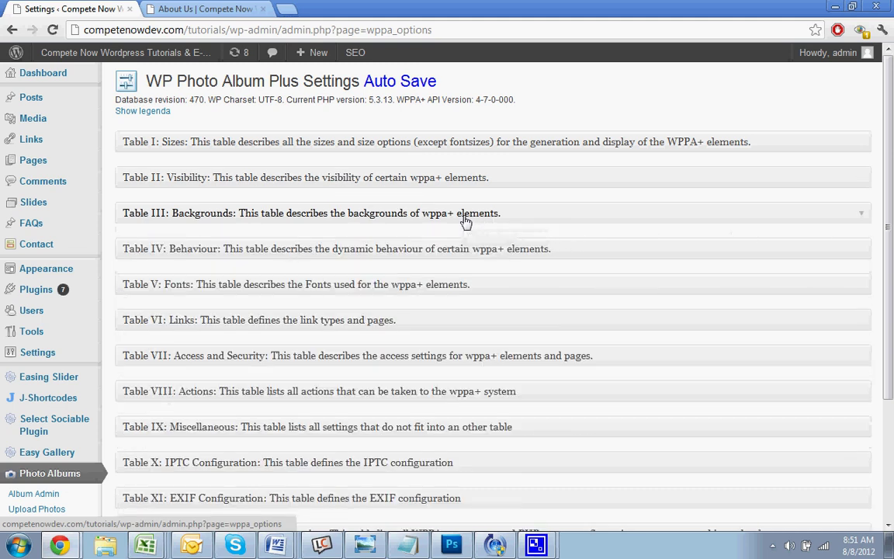
{"action": "left_click", "coordinate": [327, 189]}
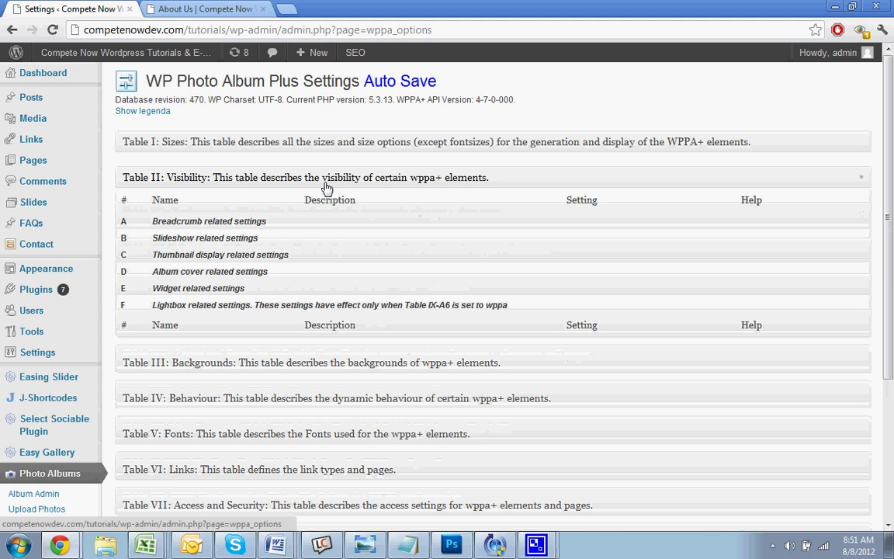
{"action": "left_click", "coordinate": [229, 221]}
{"action": "left_click", "coordinate": [707, 240]}
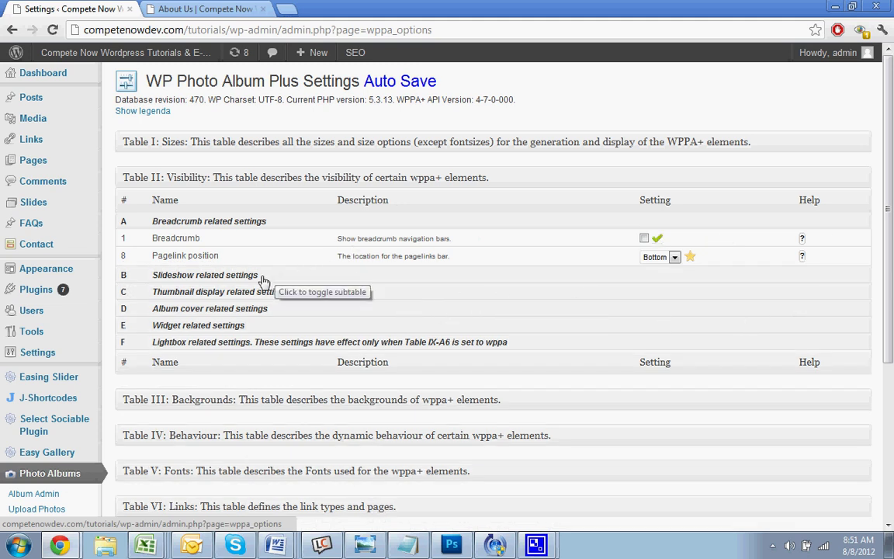
- Disable the photo name, photo description, rating system and comments system in the slideshow related settings of the Visibility table
{"action": "left_click", "coordinate": [236, 277]}
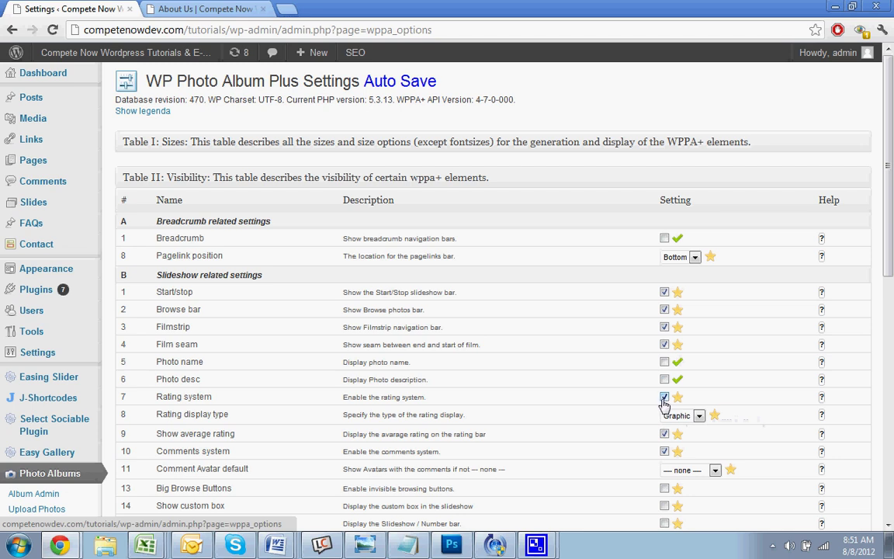
{"action": "left_click", "coordinate": [664, 398]}
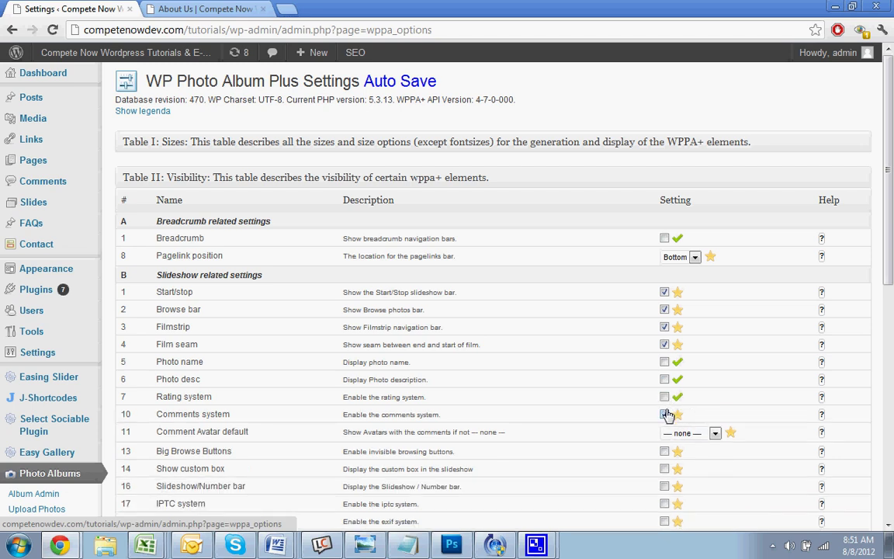
{"action": "left_click", "coordinate": [664, 414]}
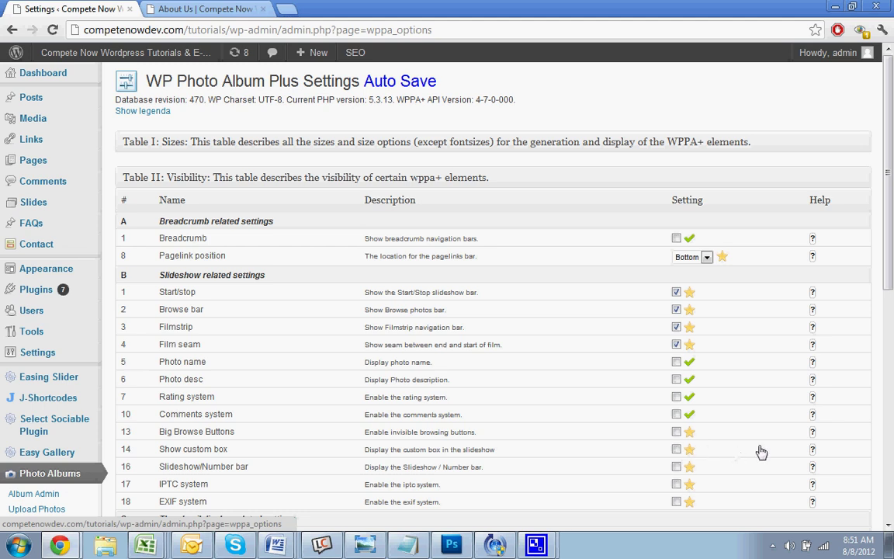
{"action": "scroll", "coordinate": [758, 451], "scroll_direction": "down", "scroll_amount": 2}
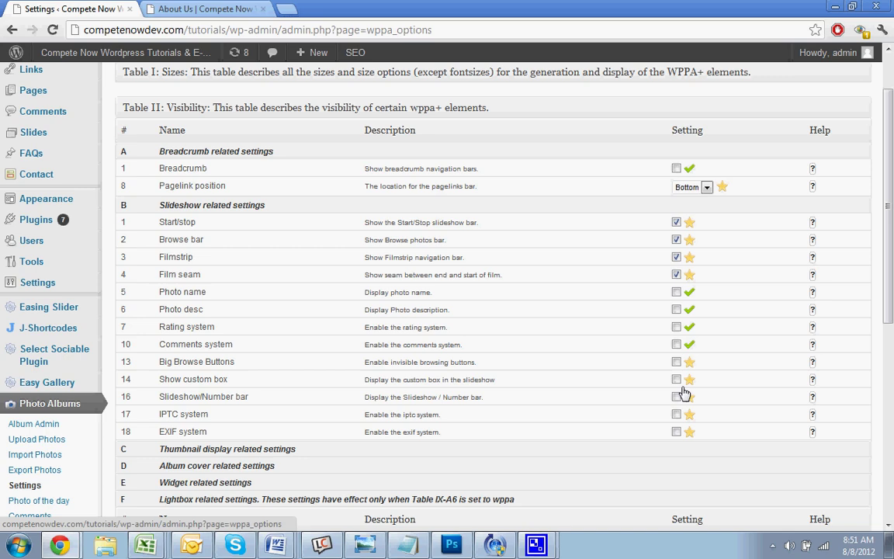
{"action": "scroll", "coordinate": [701, 409], "scroll_direction": "down", "scroll_amount": 3}
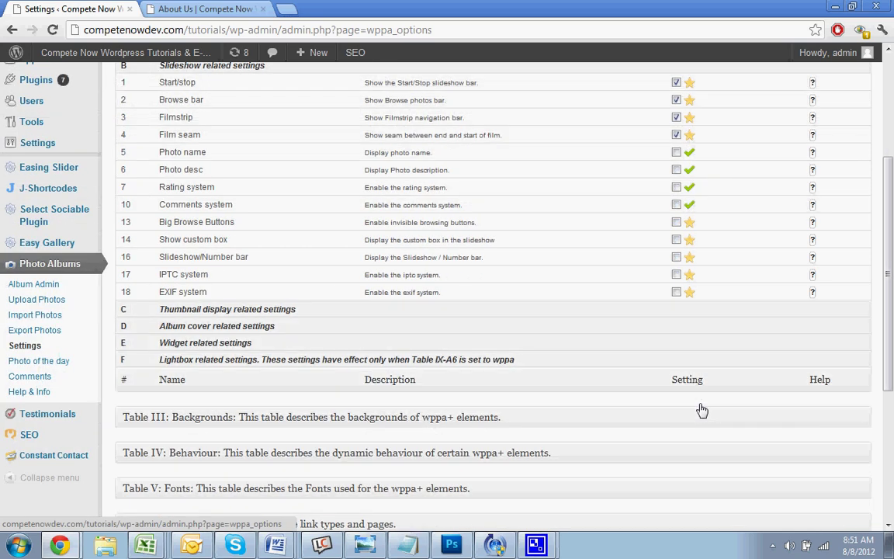
{"action": "scroll", "coordinate": [443, 425], "scroll_direction": "down", "scroll_amount": 3}
{"action": "scroll", "coordinate": [439, 431], "scroll_direction": "up", "scroll_amount": 7}
- Reload the published About Us page and check the slideshow's speed controls, photos and filmstrip under the new visibility settings
{"action": "left_click", "coordinate": [155, 9]}
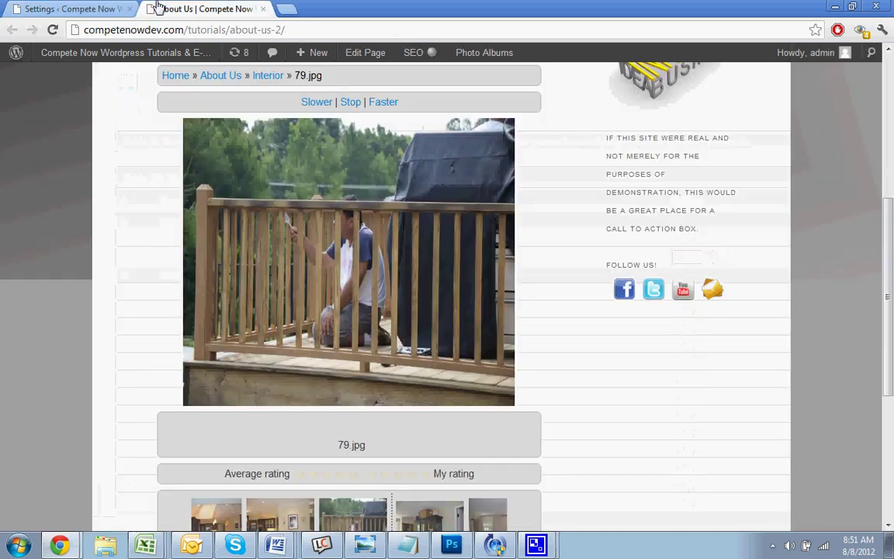
{"action": "scroll", "coordinate": [90, 94], "scroll_direction": "up", "scroll_amount": 5}
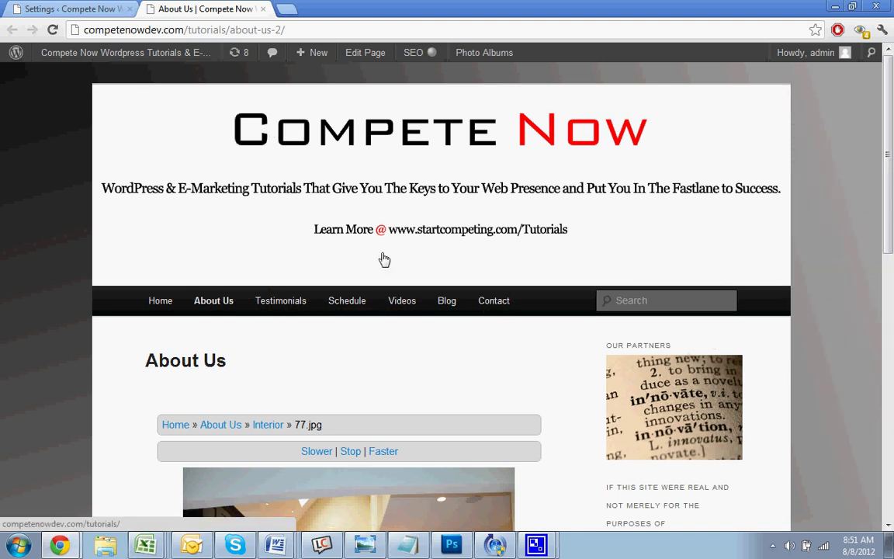
{"action": "left_click", "coordinate": [228, 301]}
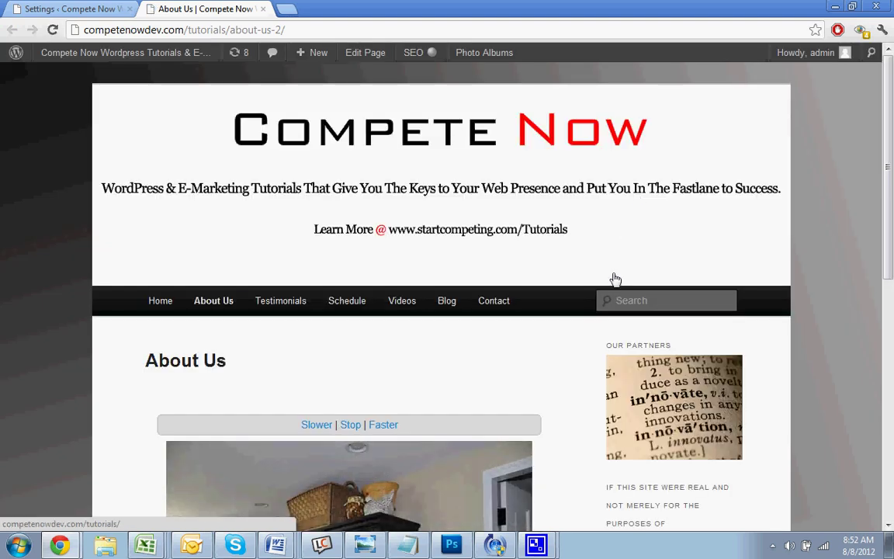
{"action": "scroll", "coordinate": [615, 279], "scroll_direction": "down", "scroll_amount": 2}
{"action": "scroll", "coordinate": [615, 279], "scroll_direction": "down", "scroll_amount": 3}
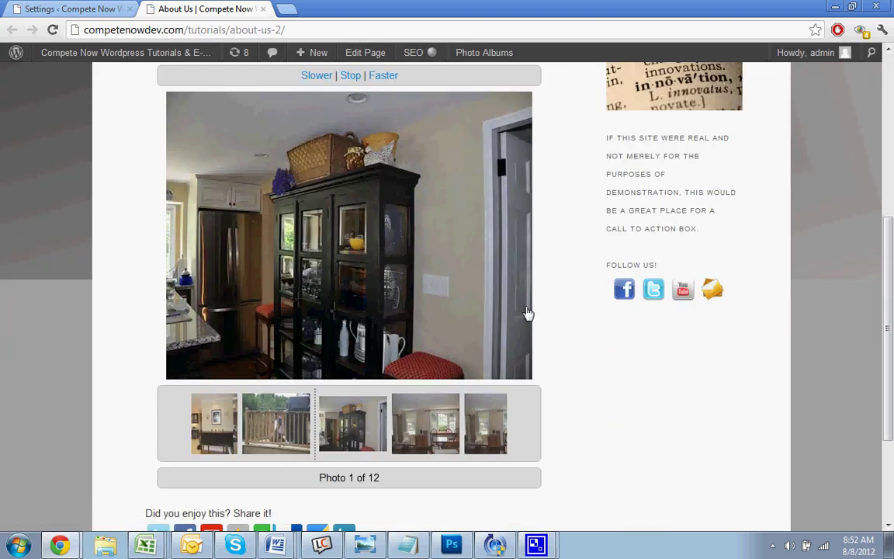
{"action": "scroll", "coordinate": [533, 375], "scroll_direction": "up", "scroll_amount": 1}
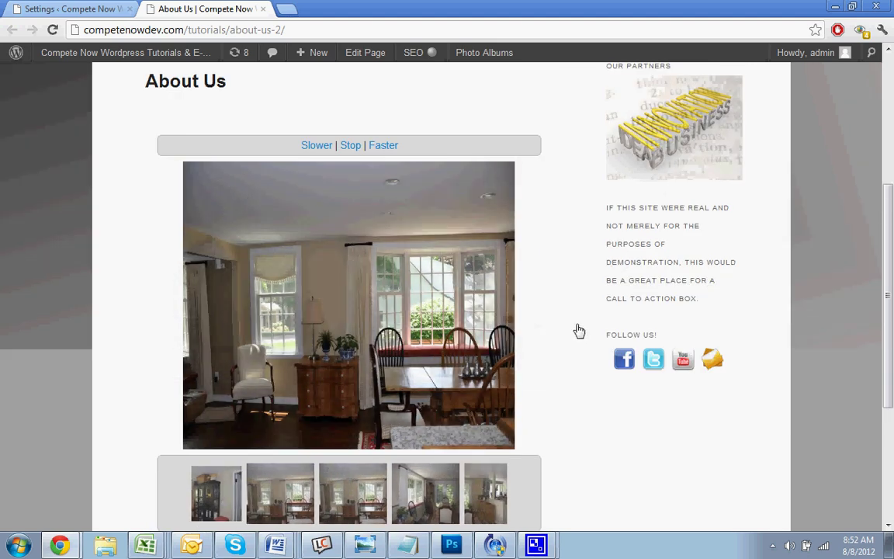
{"action": "scroll", "coordinate": [574, 333], "scroll_direction": "down", "scroll_amount": 1}
{"action": "scroll", "coordinate": [569, 333], "scroll_direction": "up", "scroll_amount": 1}
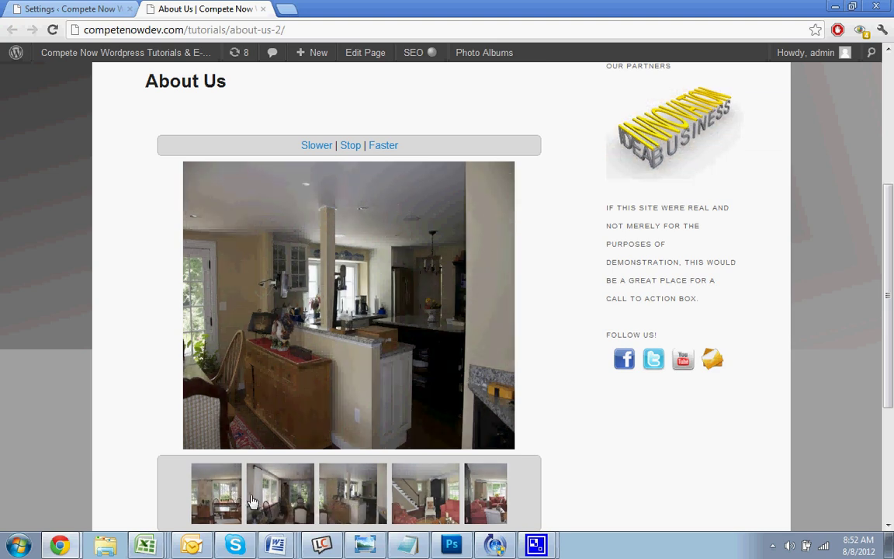
{"action": "scroll", "coordinate": [772, 208], "scroll_direction": "up", "scroll_amount": 3}
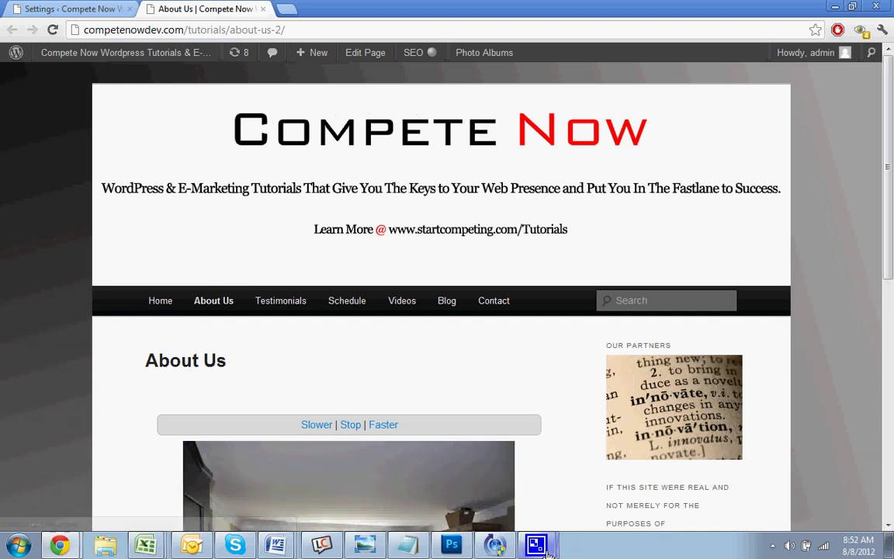
{"action": "mouse_move", "coordinate": [535, 545]}
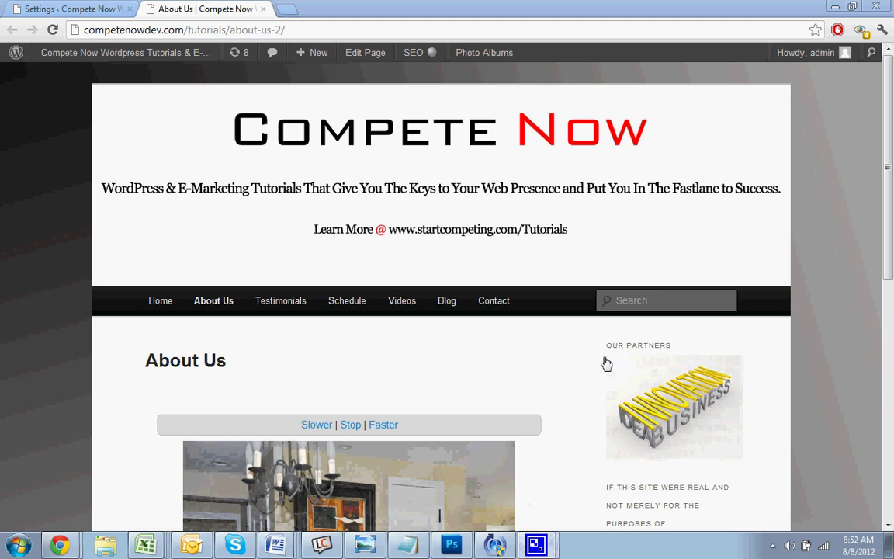